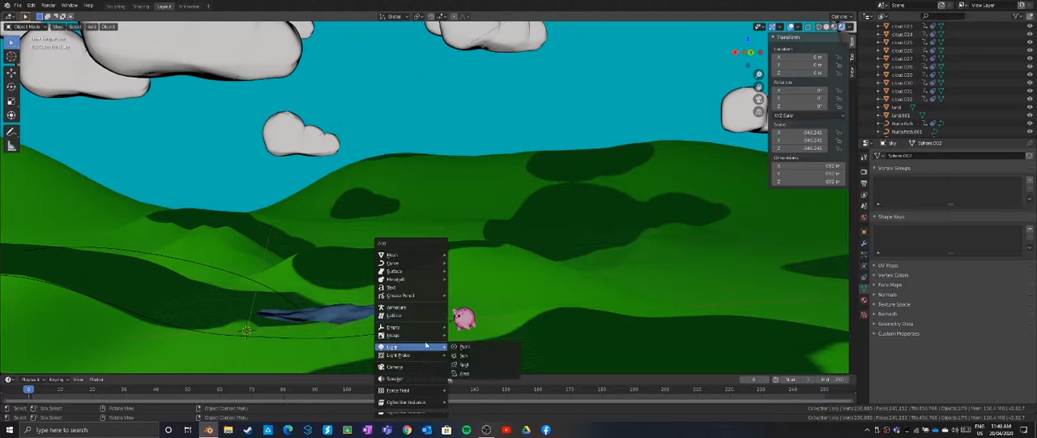
# Add a camera to the scene and move it close to the front of the pig
pyautogui.click(414, 368)
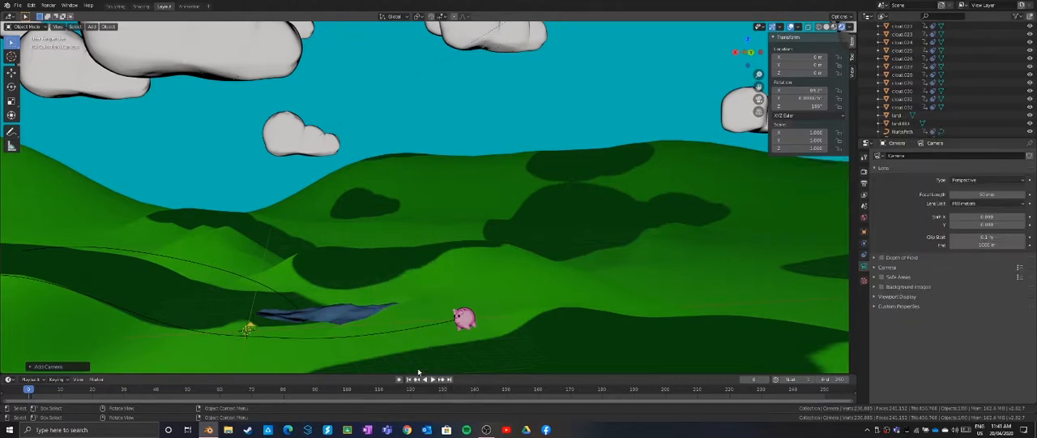
pyautogui.moveTo(354, 333); pyautogui.dragTo(557, 328, button='middle')
pyautogui.press('g')
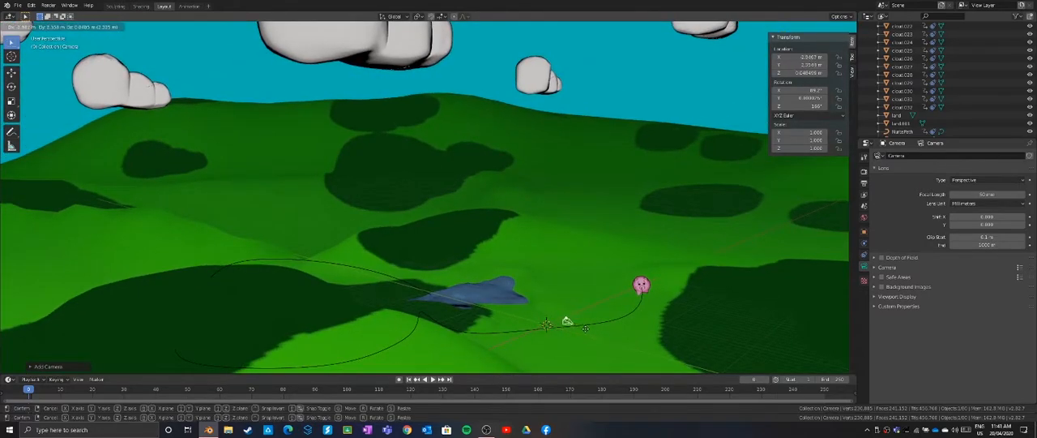
pyautogui.click(664, 313)
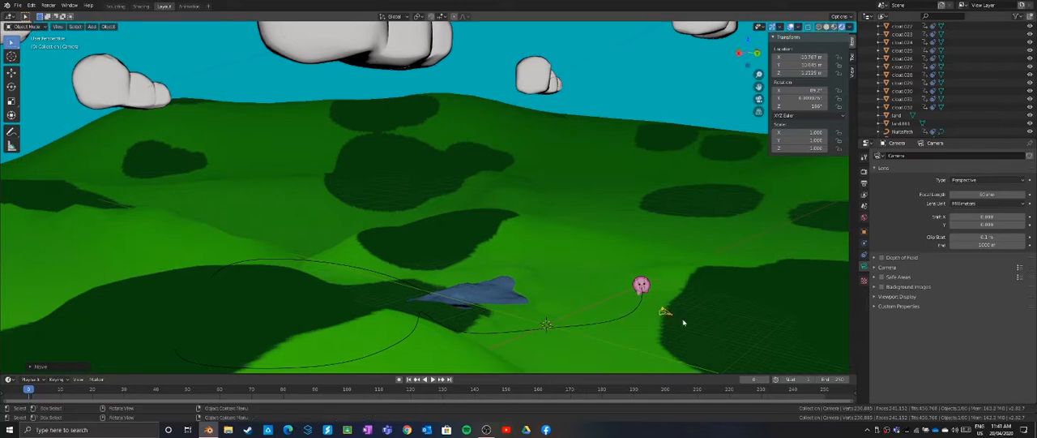
pyautogui.keyDown('shift'); pyautogui.moveTo(683, 323); pyautogui.dragTo(539, 287, button='middle'); pyautogui.keyUp('shift')
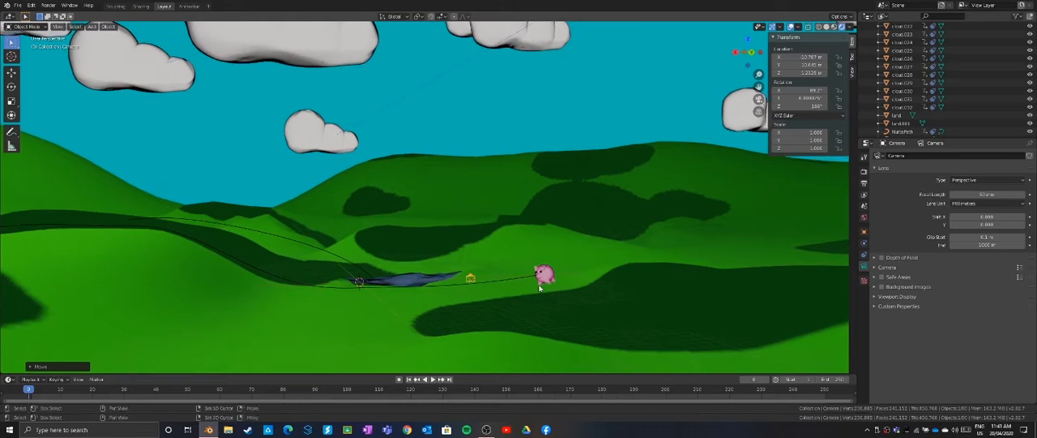
pyautogui.keyDown('shift'); pyautogui.moveTo(576, 315); pyautogui.dragTo(526, 255, button='middle'); pyautogui.keyUp('shift')
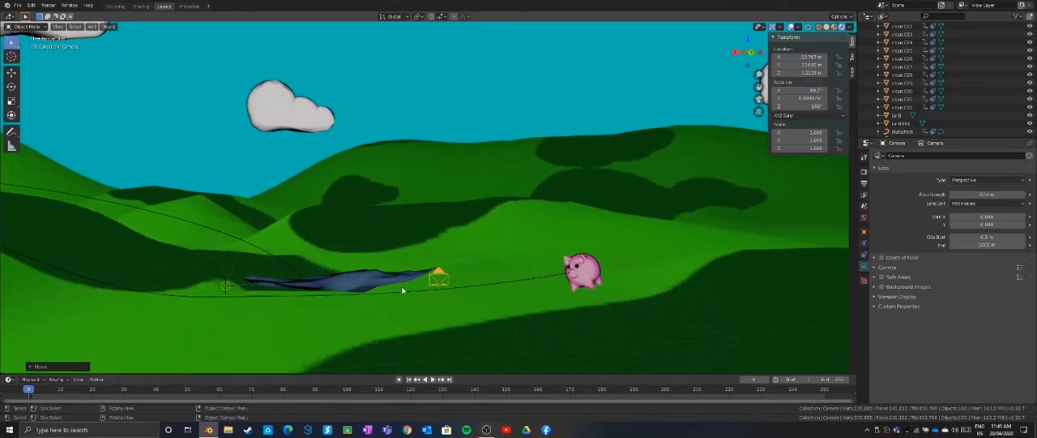
pyautogui.press('g')
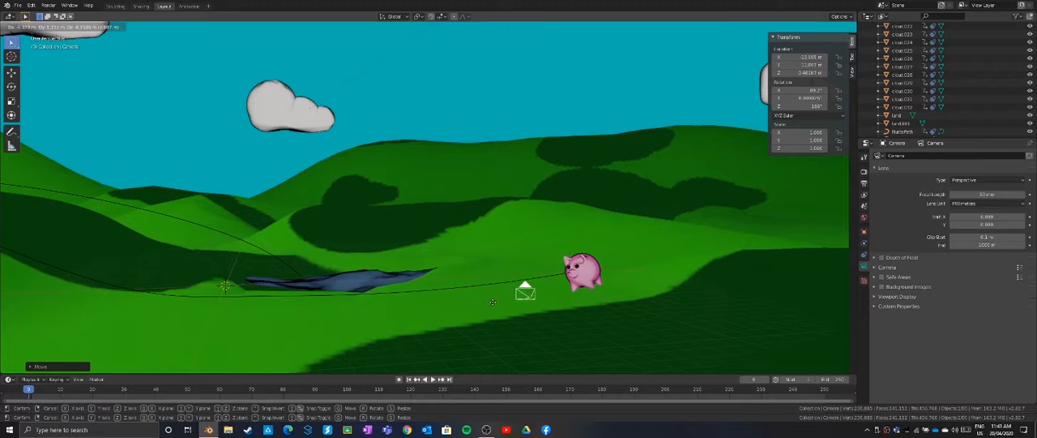
pyautogui.click(492, 301)
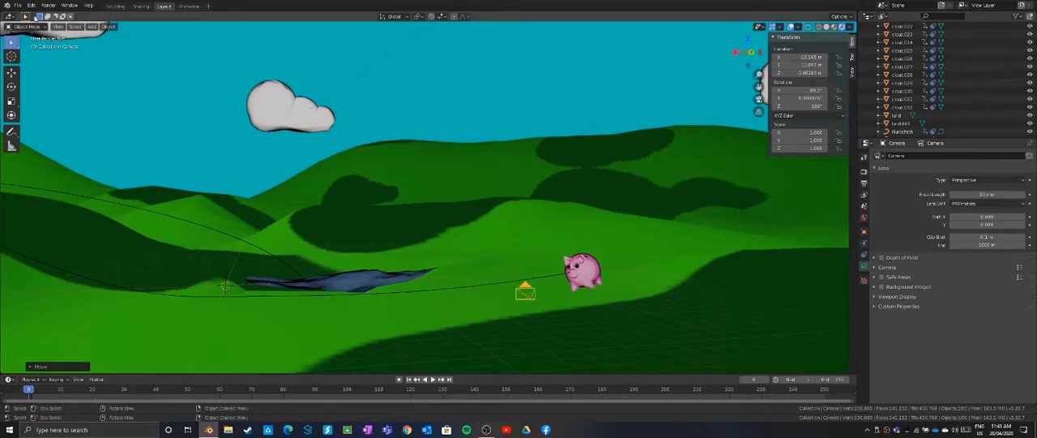
# Look through the active camera and rotate it freely until the pig is inside the camera frame
pyautogui.click(58, 27)
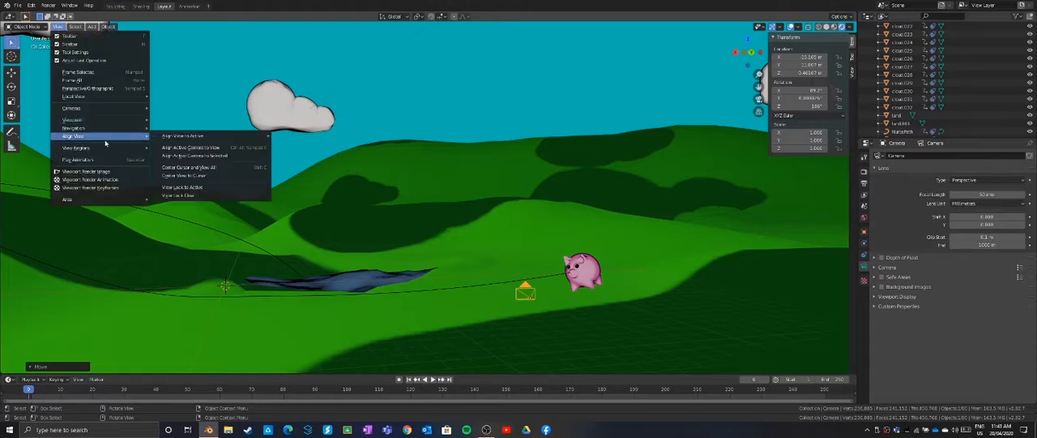
pyautogui.moveTo(97, 108)
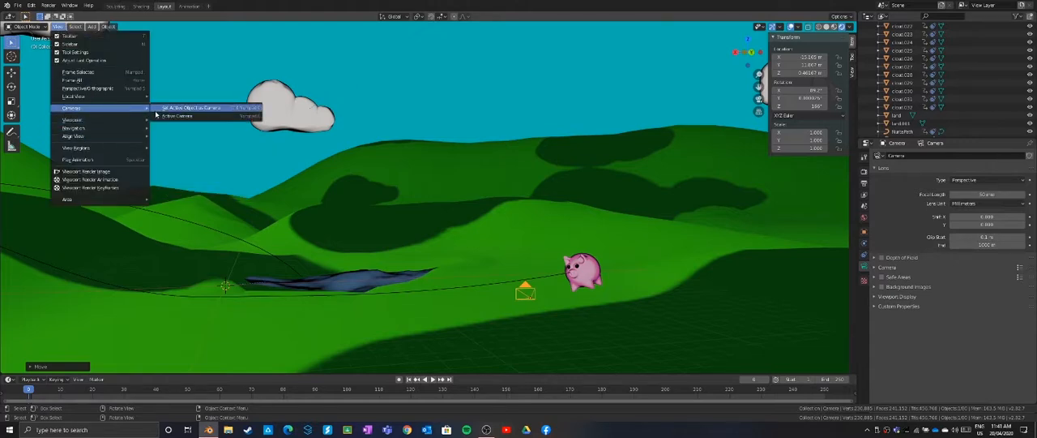
pyautogui.click(161, 110)
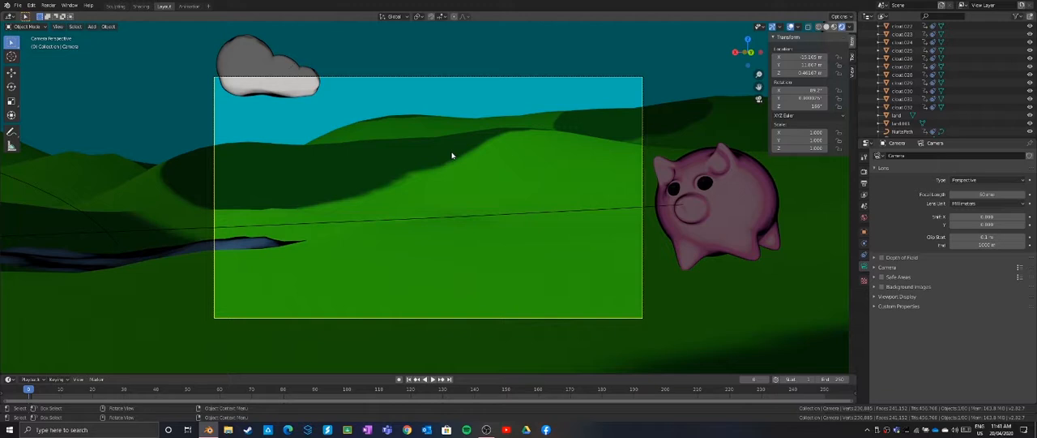
pyautogui.press('r')
pyautogui.press('r')
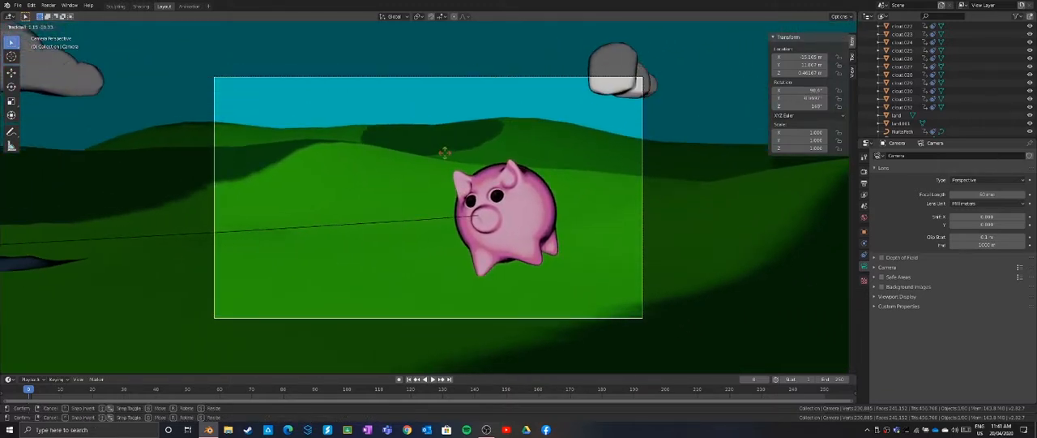
pyautogui.click(445, 153)
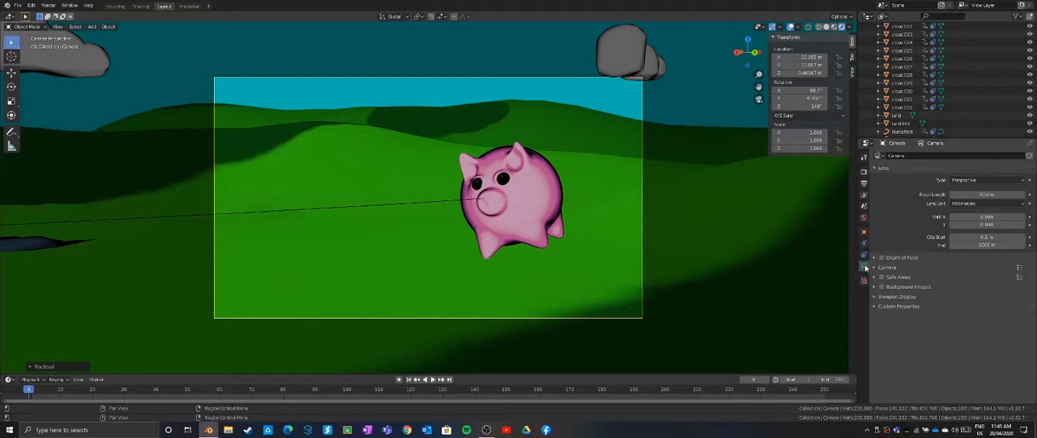
# Enable the camera's depth of field with the pig's Body as focus object and an f-stop of 0.5
pyautogui.click(863, 256)
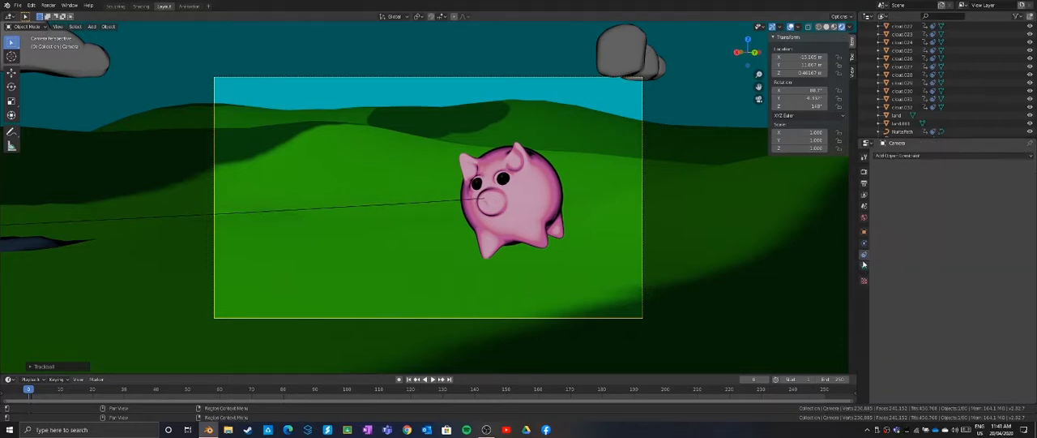
pyautogui.click(864, 268)
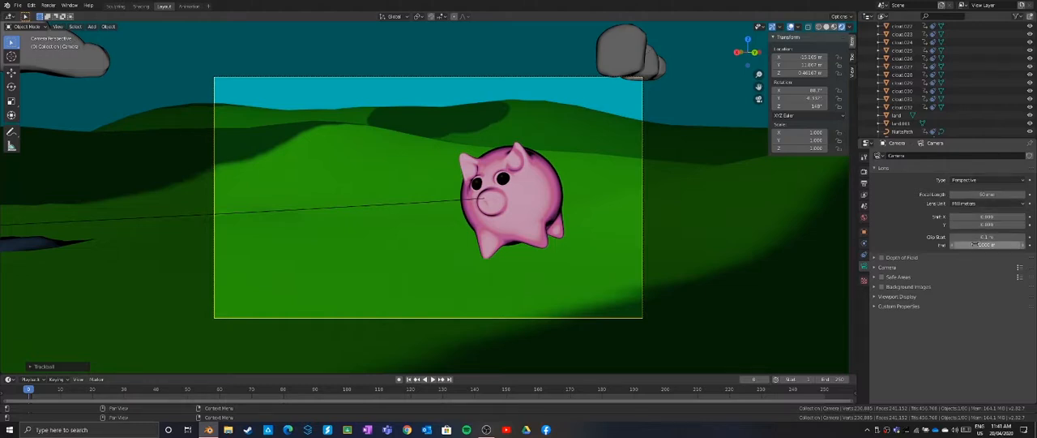
pyautogui.click(873, 258)
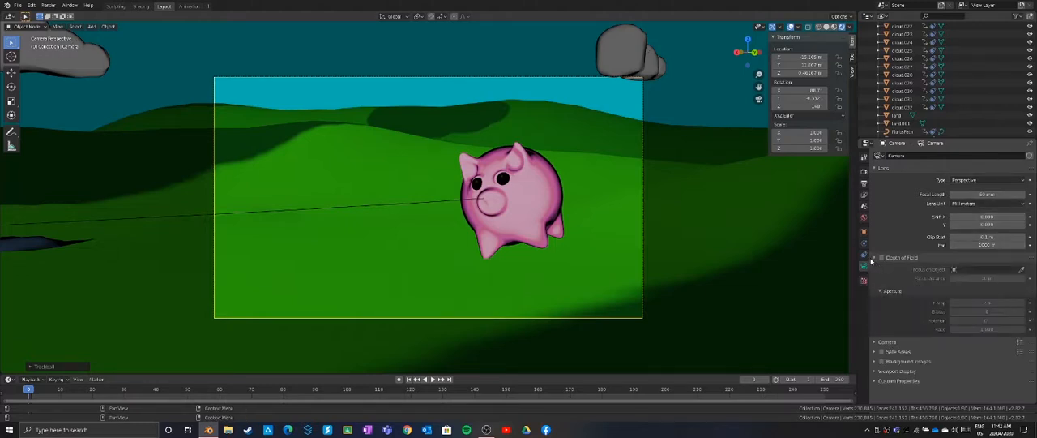
pyautogui.click(882, 258)
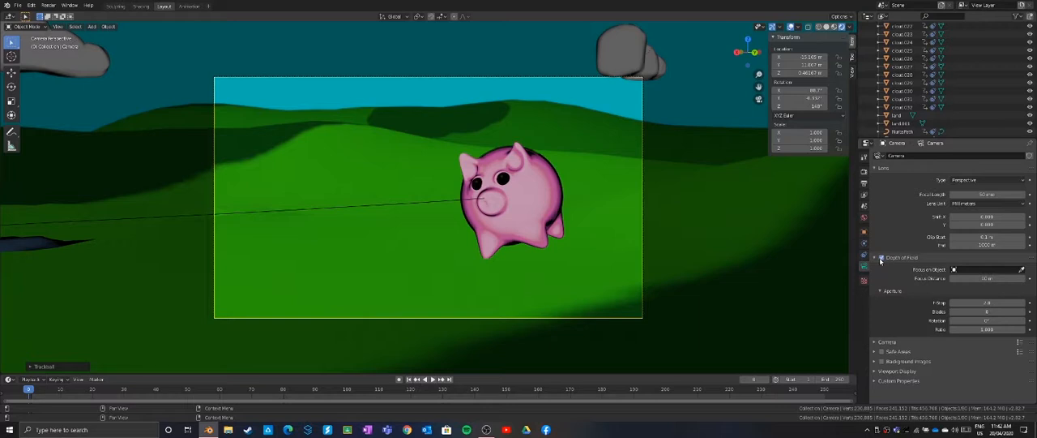
pyautogui.click(1021, 270)
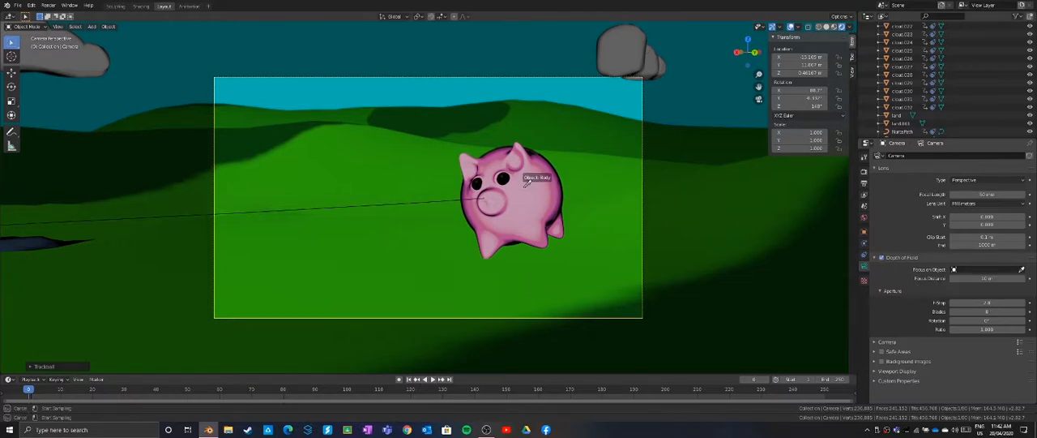
pyautogui.click(525, 190)
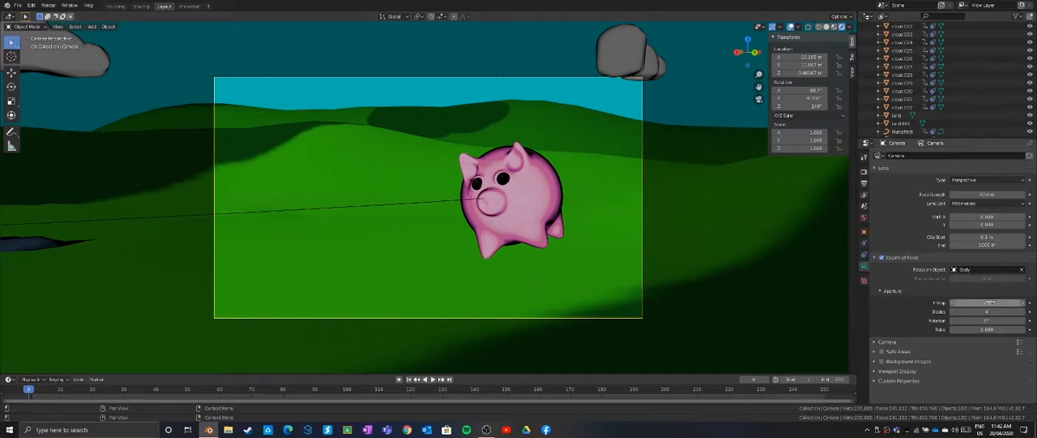
pyautogui.moveTo(987, 302)
pyautogui.mouseDown()
pyautogui.moveTo(973, 302)
pyautogui.moveTo(1005, 303)
pyautogui.moveTo(977, 302)
pyautogui.mouseUp()
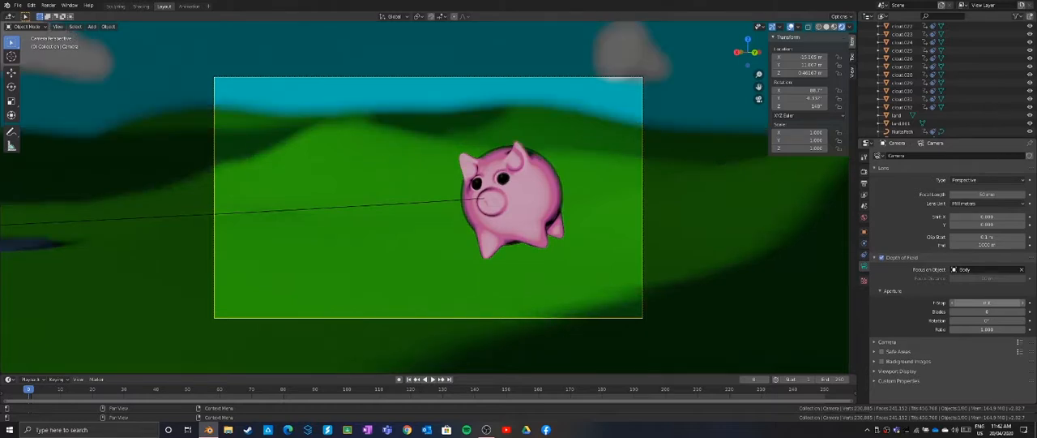
pyautogui.moveTo(984, 303); pyautogui.dragTo(988, 302)
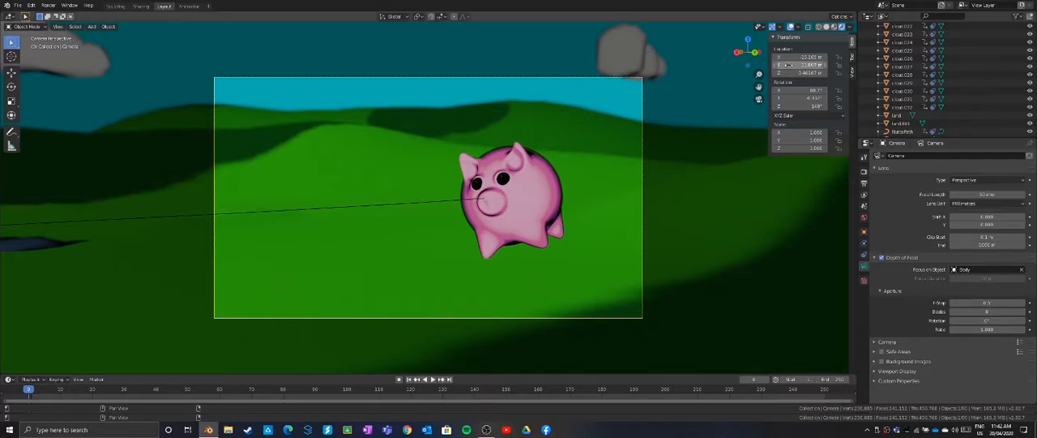
# Fine-tune the camera's position and angle on the pig and insert location and rotation keyframes at frame 0
pyautogui.moveTo(795, 74); pyautogui.dragTo(808, 98)
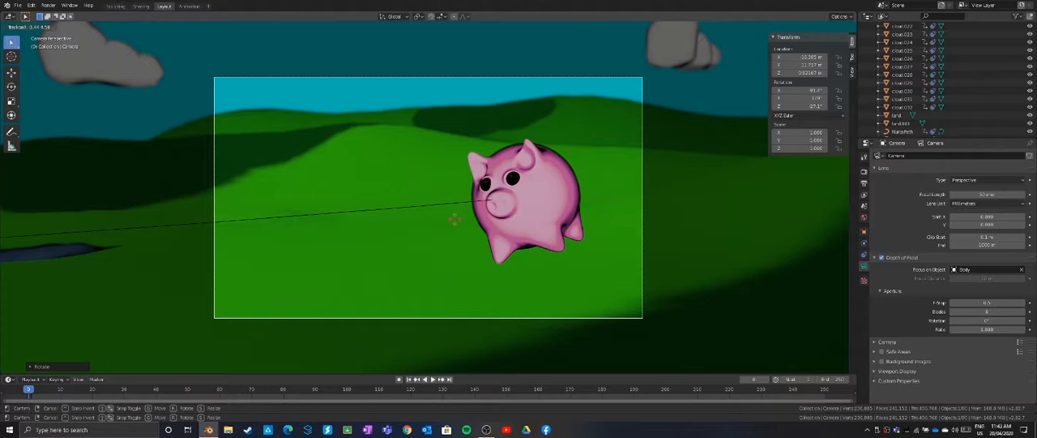
pyautogui.click(455, 223)
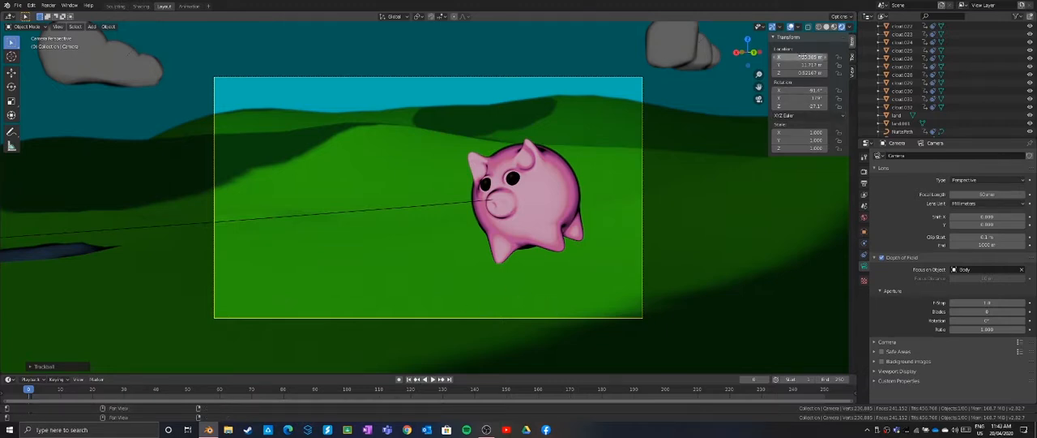
pyautogui.rightClick(785, 56)
pyautogui.click(785, 56)
pyautogui.rightClick(785, 89)
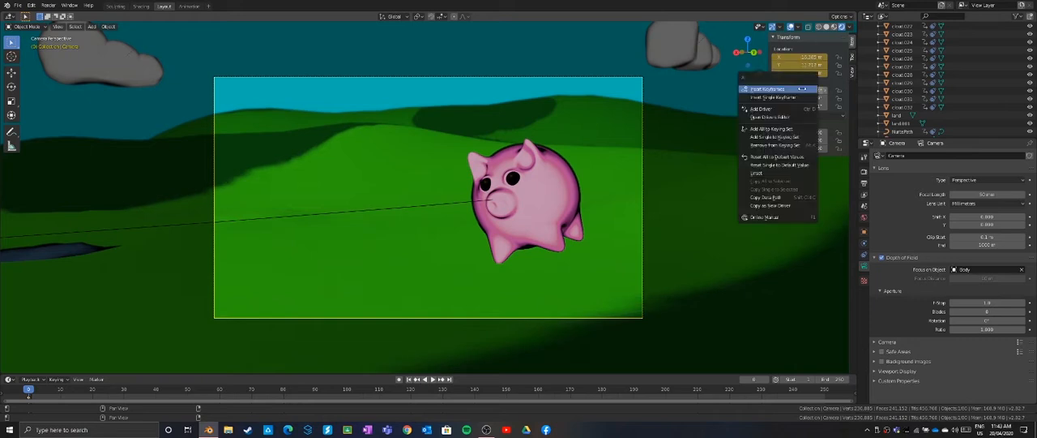
pyautogui.click(785, 89)
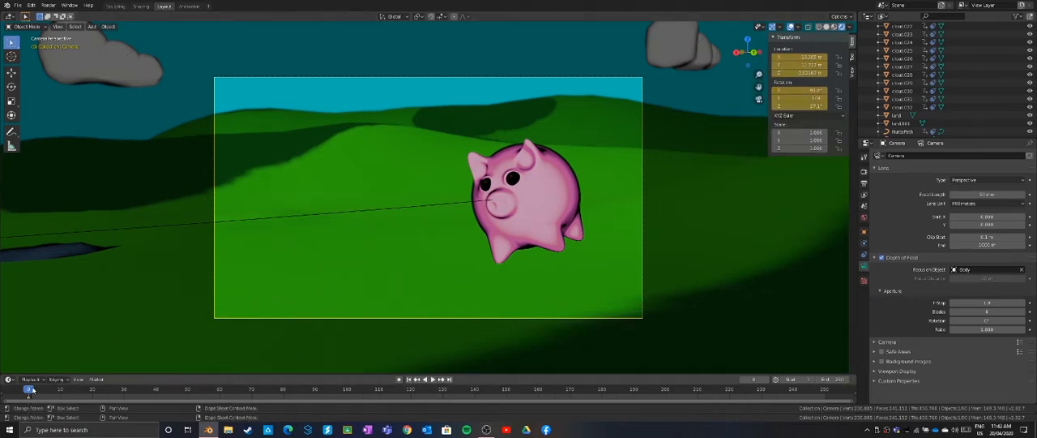
# At frame 25, rotate the camera to follow the pig and insert location and rotation keyframes
pyautogui.moveTo(29, 390); pyautogui.dragTo(108, 398)
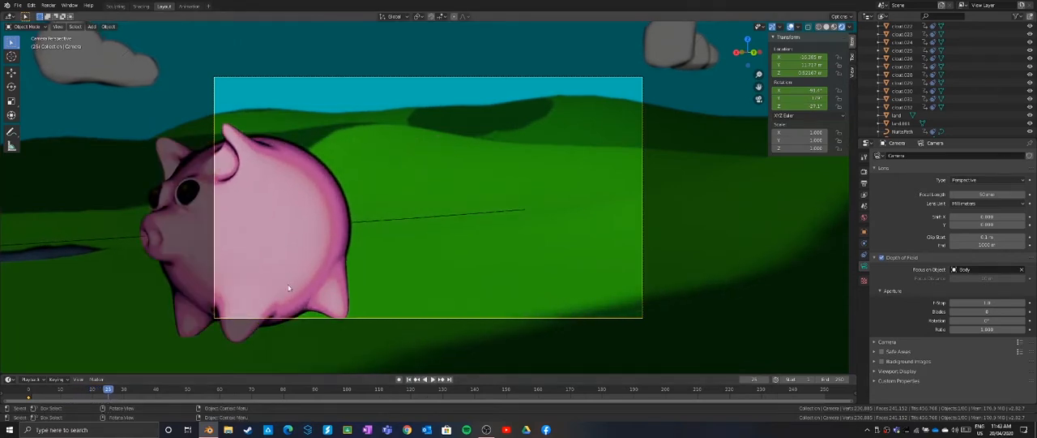
pyautogui.press('r')
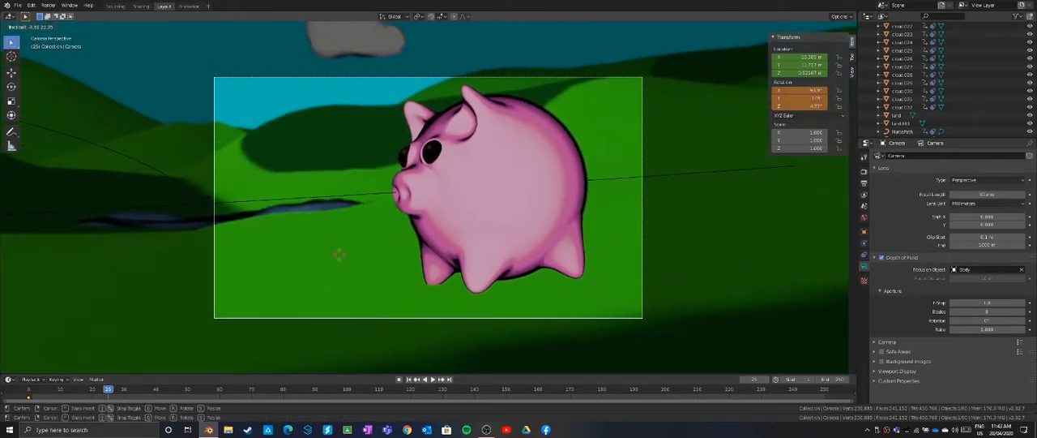
pyautogui.click(340, 256)
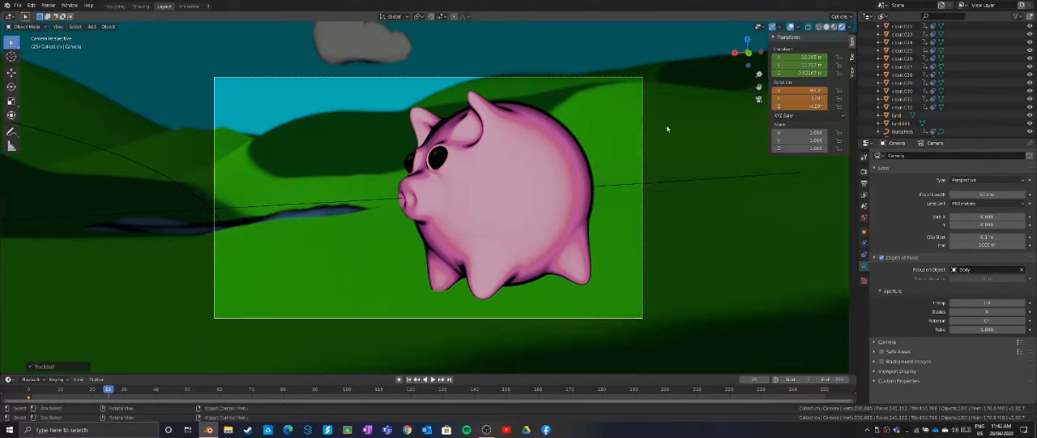
pyautogui.rightClick(807, 64)
pyautogui.click(808, 64)
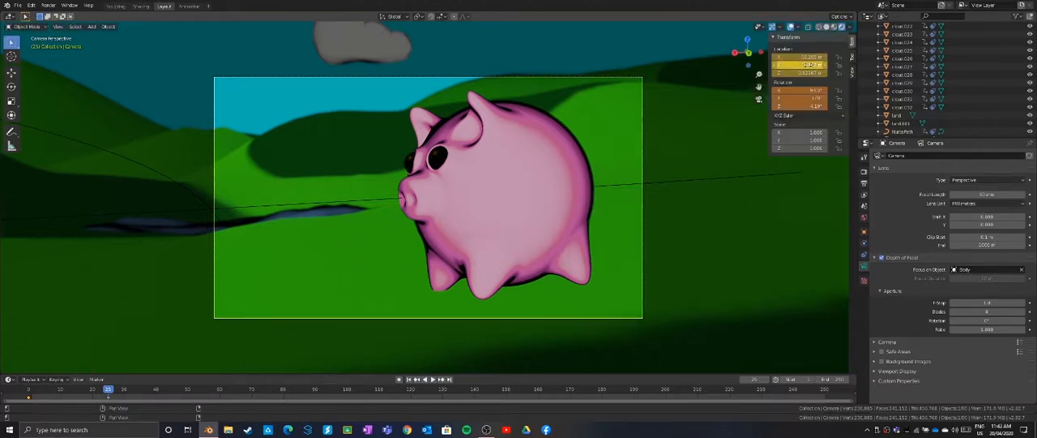
pyautogui.rightClick(802, 89)
pyautogui.click(804, 87)
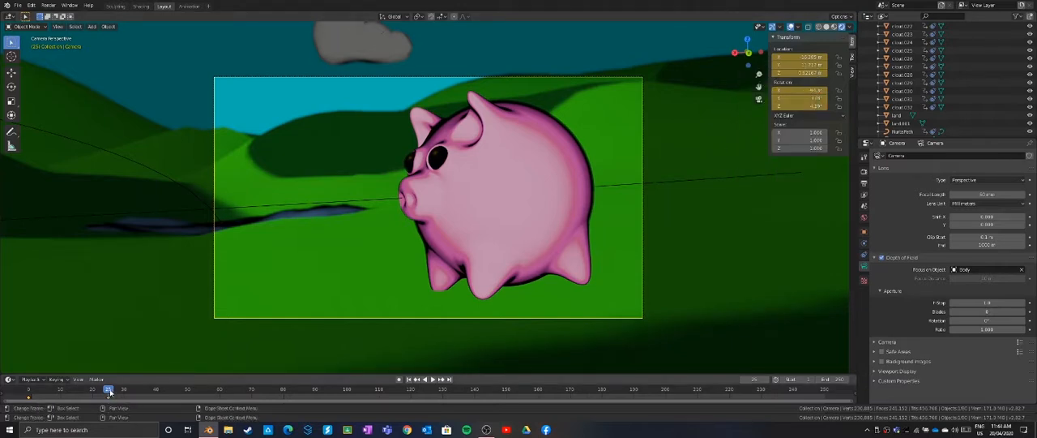
# Advance the animation to frame 32, then rotate and move the camera until the pig is back inside the frame
pyautogui.press('space')
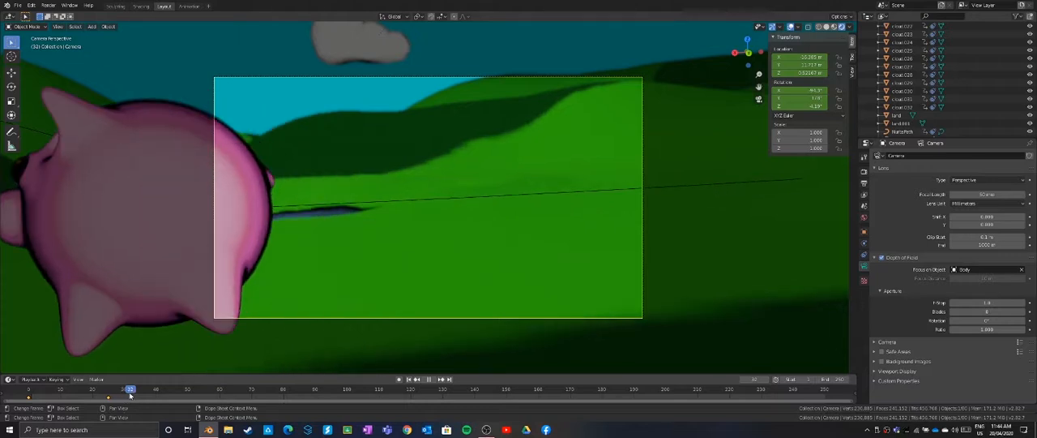
pyautogui.press('space')
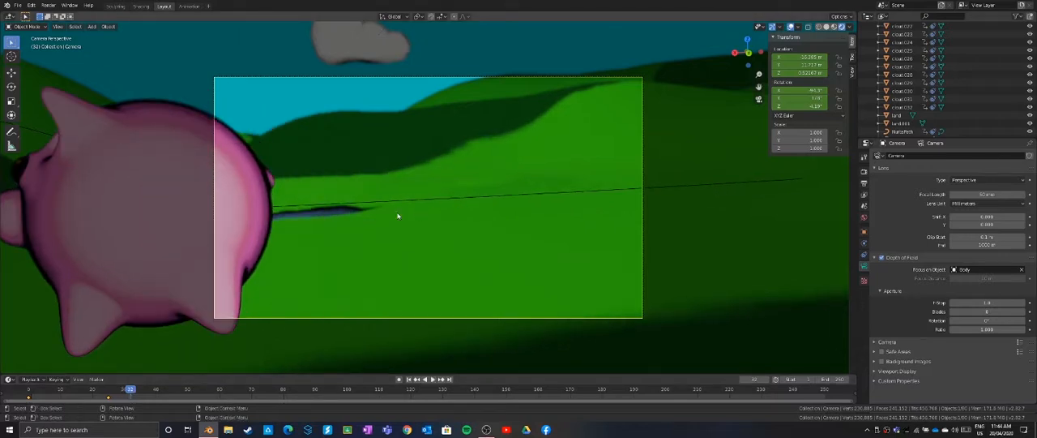
pyautogui.press('r')
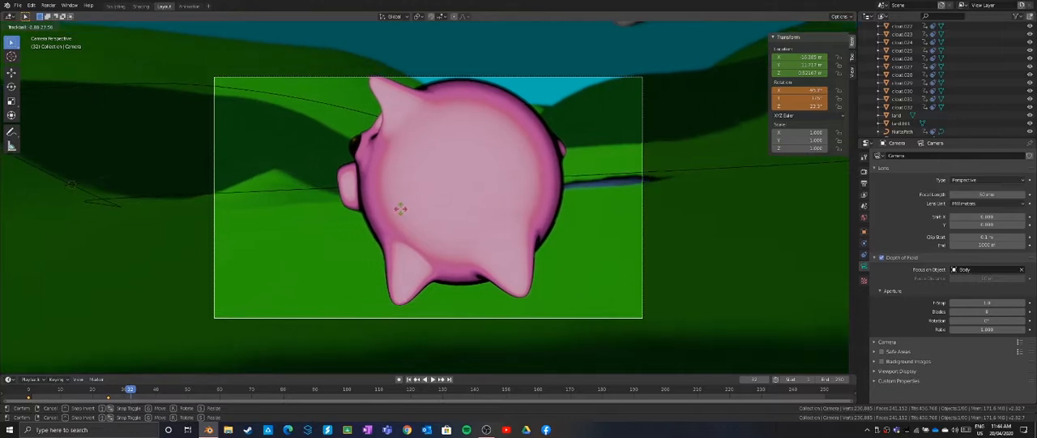
pyautogui.click(402, 210)
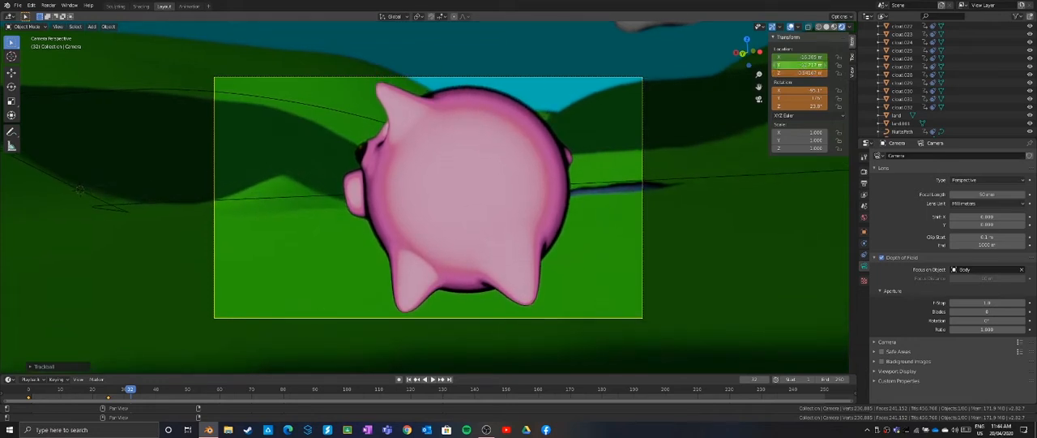
pyautogui.moveTo(801, 65)
pyautogui.mouseDown()
pyautogui.moveTo(760, 65)
pyautogui.moveTo(804, 57)
pyautogui.moveTo(795, 57)
pyautogui.mouseUp()
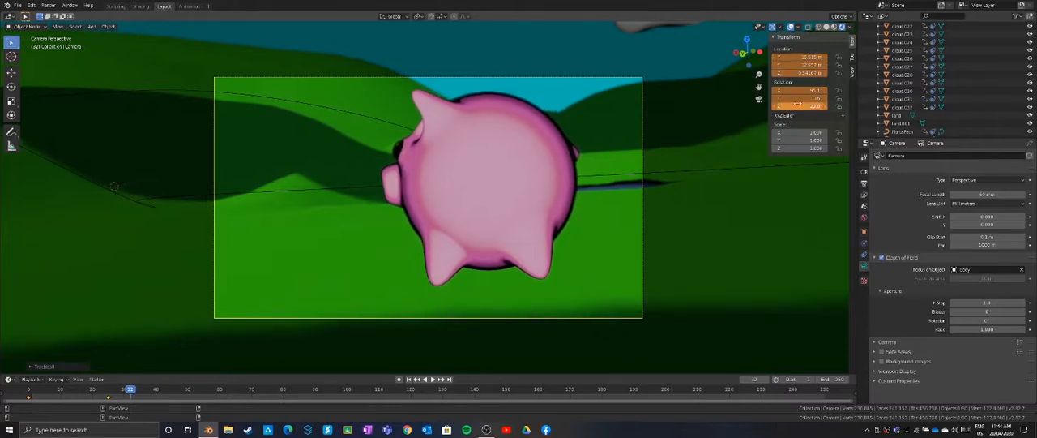
pyautogui.press('r')
pyautogui.press('r')
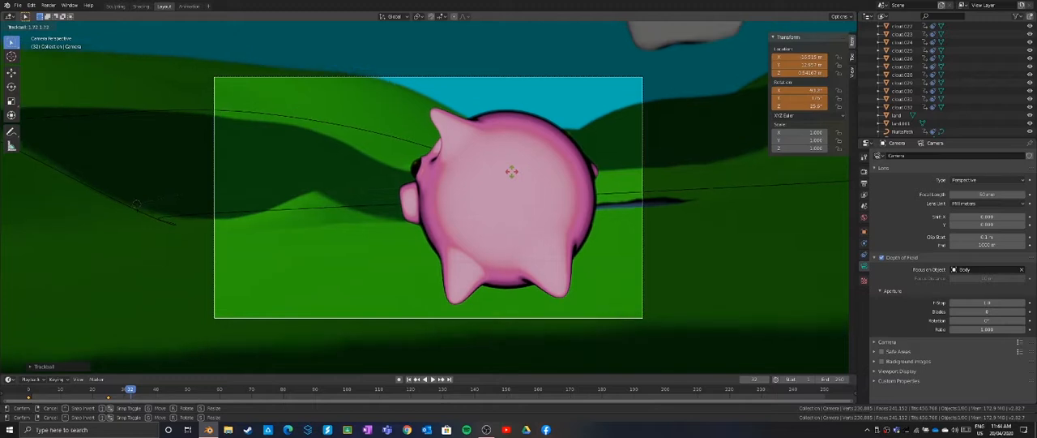
pyautogui.click(512, 174)
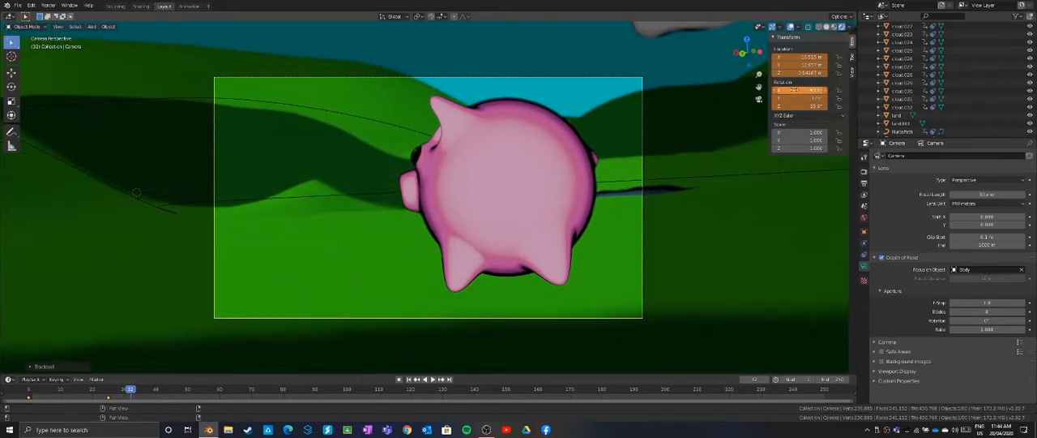
# Insert rotation and location keyframes for the camera at frame 32
pyautogui.rightClick(797, 91)
pyautogui.click(798, 91)
pyautogui.rightClick(806, 72)
pyautogui.click(806, 74)
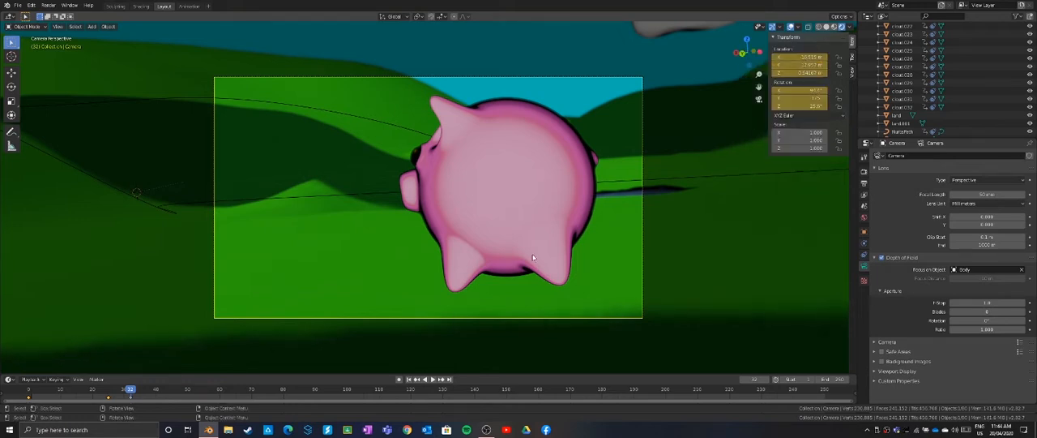
pyautogui.moveTo(131, 391); pyautogui.dragTo(141, 419)
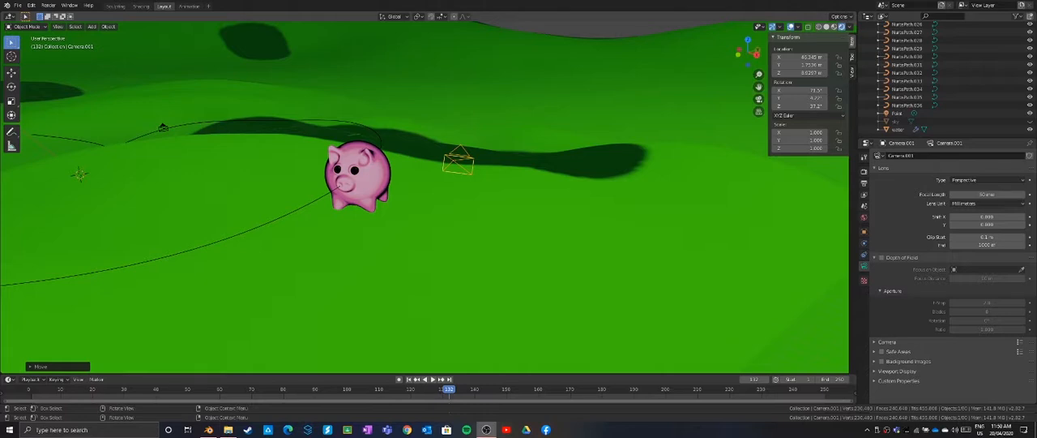
# Make the second camera the active camera, then rotate it and adjust its location to frame the pig
pyautogui.scroll(2, 425, 197)
pyautogui.scroll(-2, 425, 198)
pyautogui.click(57, 26)
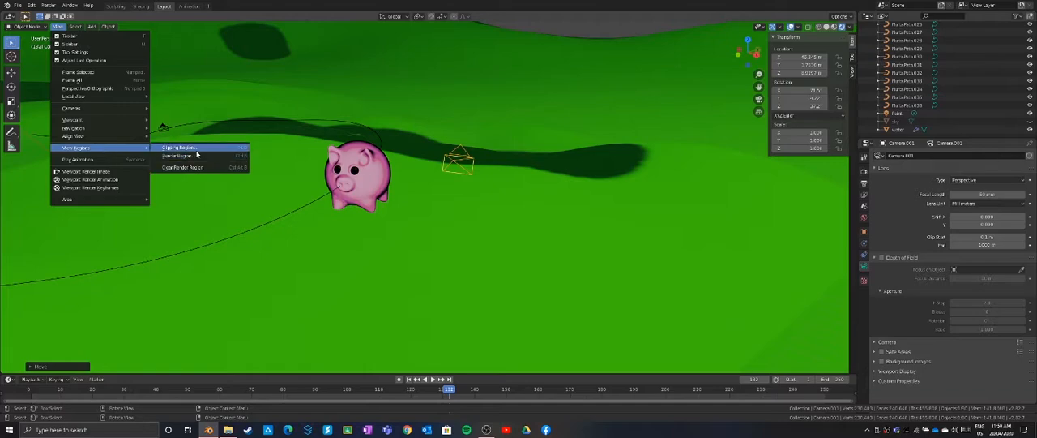
pyautogui.moveTo(142, 108)
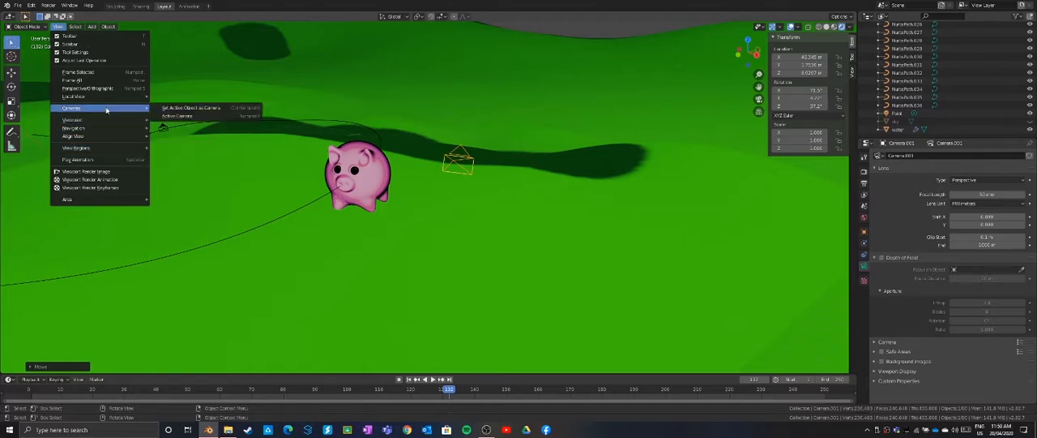
pyautogui.click(196, 112)
pyautogui.press('r')
pyautogui.press('r')
pyautogui.click(406, 144)
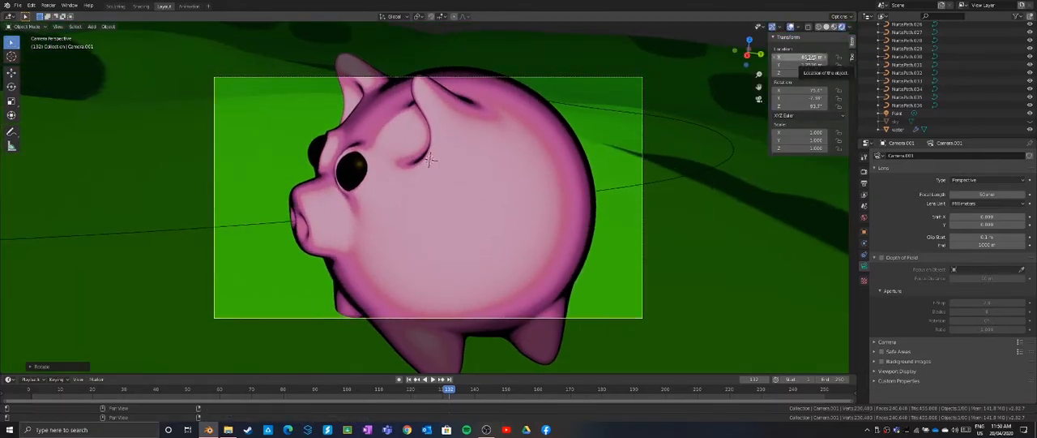
pyautogui.moveTo(810, 57)
pyautogui.mouseDown()
pyautogui.moveTo(827, 58)
pyautogui.moveTo(817, 65)
pyautogui.mouseUp()
pyautogui.moveTo(806, 73); pyautogui.dragTo(815, 73)
# Rotate the second camera to follow the pig through the timeline, inserting location and rotation keyframes at successive frames up to about 162
pyautogui.moveTo(449, 393); pyautogui.dragTo(630, 389)
pyautogui.press('r')
pyautogui.press('r')
pyautogui.click(379, 276)
pyautogui.press('i')
pyautogui.press('i')
pyautogui.click(1030, 121)
pyautogui.press('r')
pyautogui.press('r')
pyautogui.click(428, 158)
pyautogui.press('i')
pyautogui.press('i')
pyautogui.press('r')
pyautogui.press('r')
pyautogui.click(653, 122)
pyautogui.press('i')
pyautogui.press('i')
pyautogui.press('r')
pyautogui.press('r')
pyautogui.click(519, 212)
pyautogui.rightClick(797, 64)
pyautogui.click(797, 63)
pyautogui.press('r')
pyautogui.press('r')
pyautogui.click(662, 205)
pyautogui.press('i')
pyautogui.press('r')
pyautogui.press('r')
pyautogui.click(519, 163)
# At frame 189, adjust the second camera's location and rotation on the pig and insert location and rotation keyframes
pyautogui.press('i')
pyautogui.press('i')
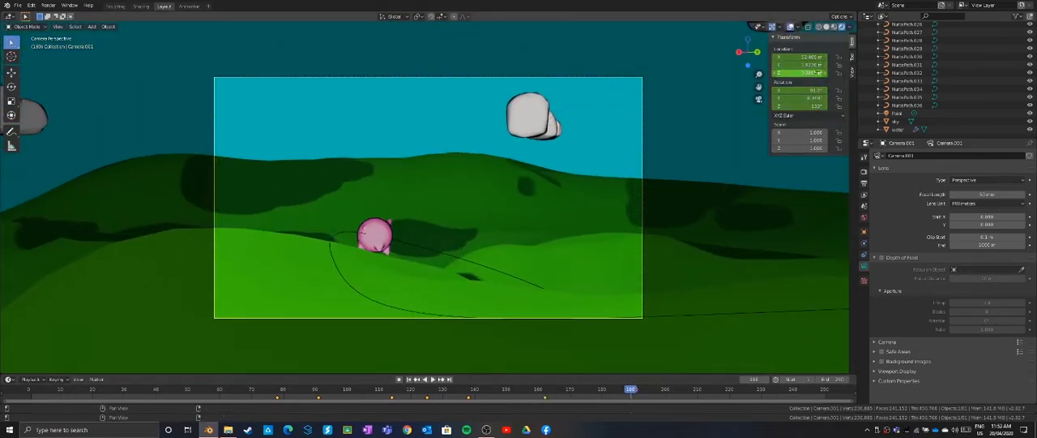
pyautogui.moveTo(818, 73)
pyautogui.mouseDown()
pyautogui.moveTo(835, 73)
pyautogui.moveTo(823, 64)
pyautogui.mouseUp()
pyautogui.moveTo(810, 58); pyautogui.dragTo(807, 57)
pyautogui.press('r')
pyautogui.press('r')
pyautogui.click(494, 186)
pyautogui.press('i')
pyautogui.press('i')
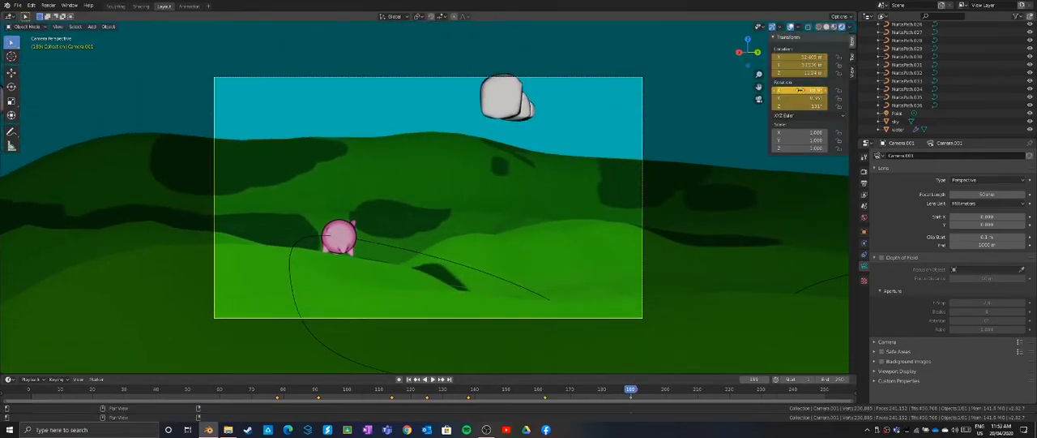
pyautogui.moveTo(278, 389); pyautogui.dragTo(632, 391)
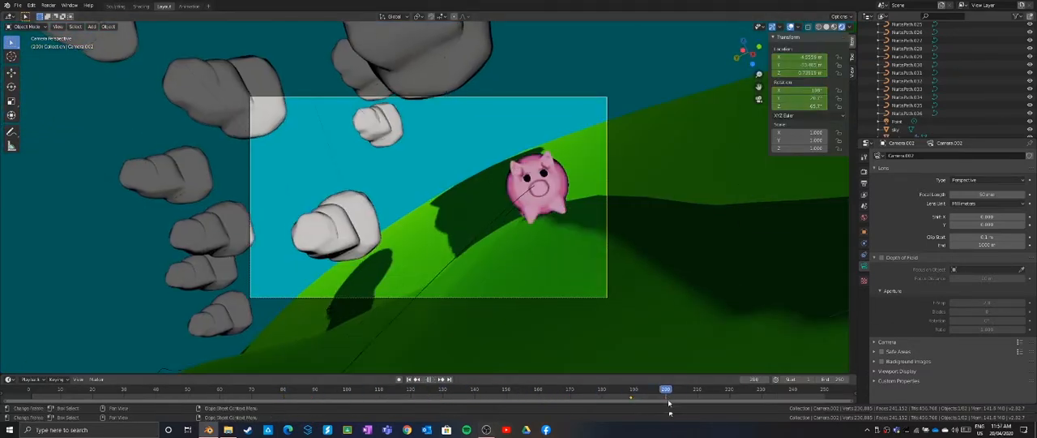
# Rotate the third camera to follow the pig, inserting location and rotation keyframes at about frame 210 and at frame 232
pyautogui.press('r')
pyautogui.press('r')
pyautogui.click(559, 179)
pyautogui.moveTo(670, 402); pyautogui.dragTo(770, 400)
pyautogui.press('i')
pyautogui.press('i')
pyautogui.press('r')
pyautogui.press('r')
pyautogui.click(500, 166)
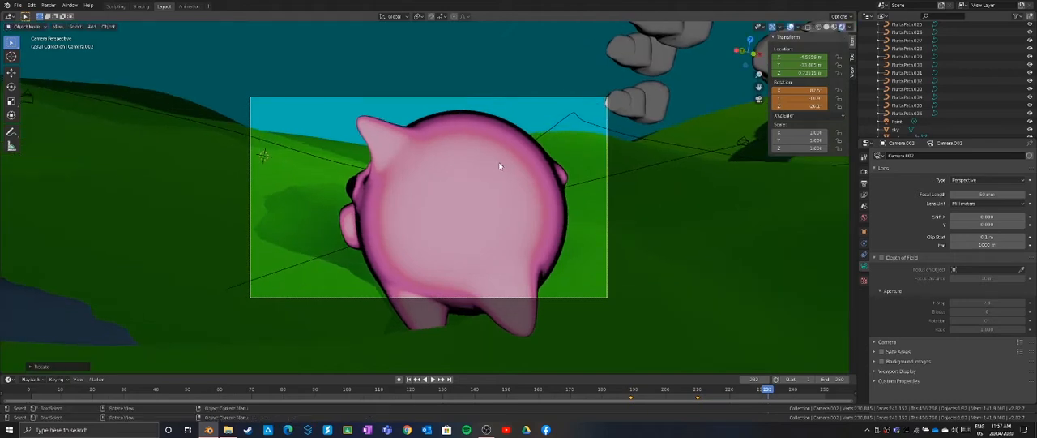
pyautogui.press('i')
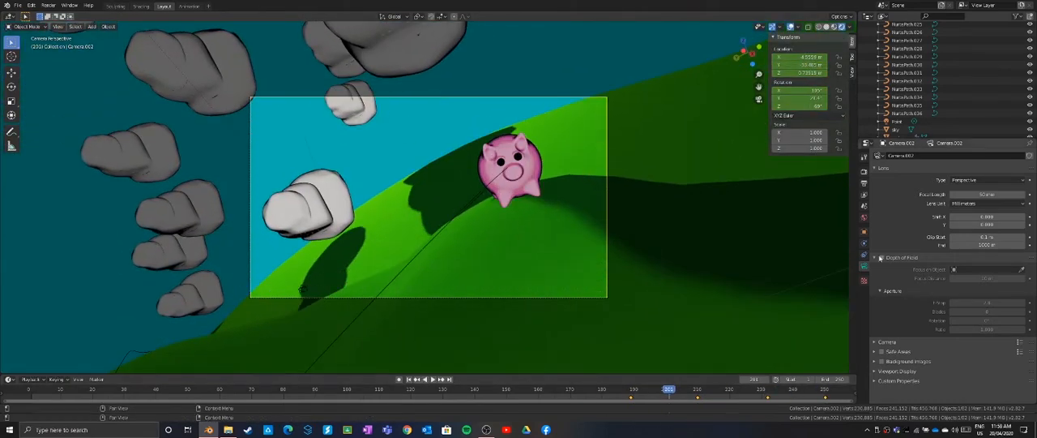
# Enable the third camera's depth of field with the pig's Body as focus object and adjust the f-stop
pyautogui.click(881, 257)
pyautogui.moveTo(670, 397); pyautogui.dragTo(862, 398)
pyautogui.rightClick(964, 304)
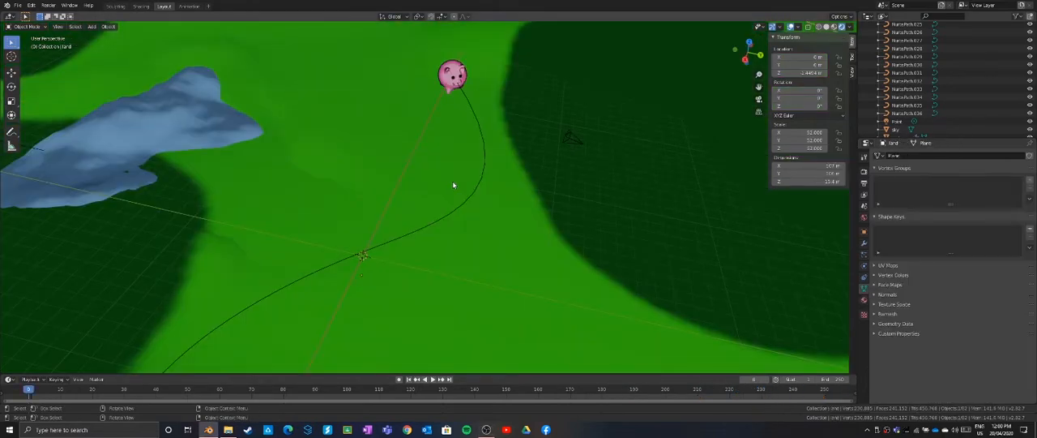
# Add a new camera and give it a Follow Path constraint that targets the pig's NurbsPath
pyautogui.hotkey('shift', 'a')
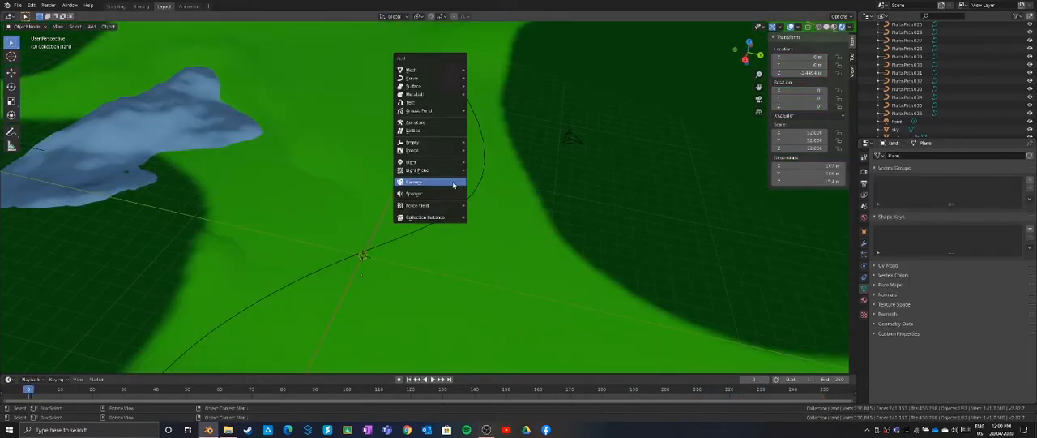
pyautogui.click(453, 184)
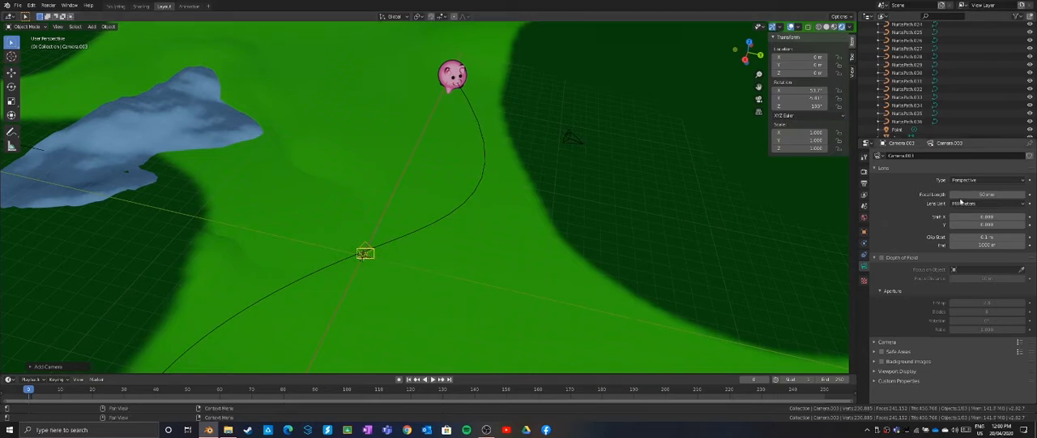
pyautogui.click(865, 256)
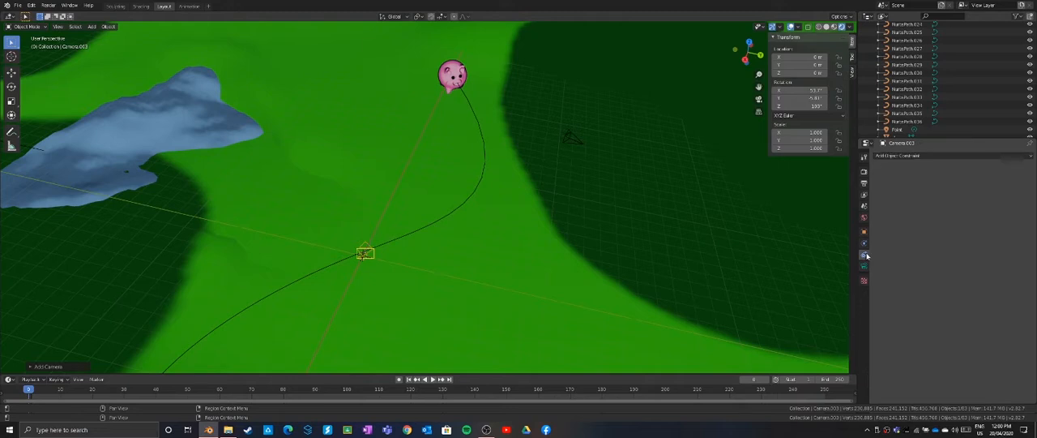
pyautogui.click(919, 155)
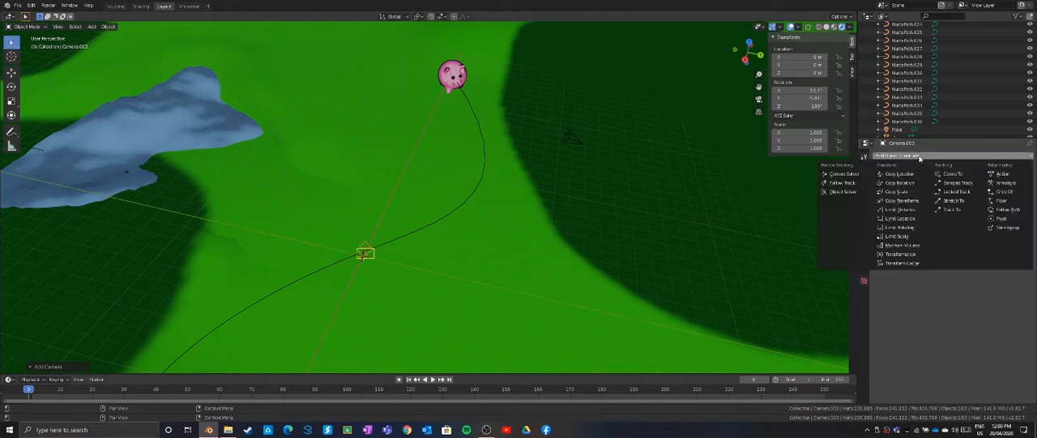
pyautogui.click(1007, 210)
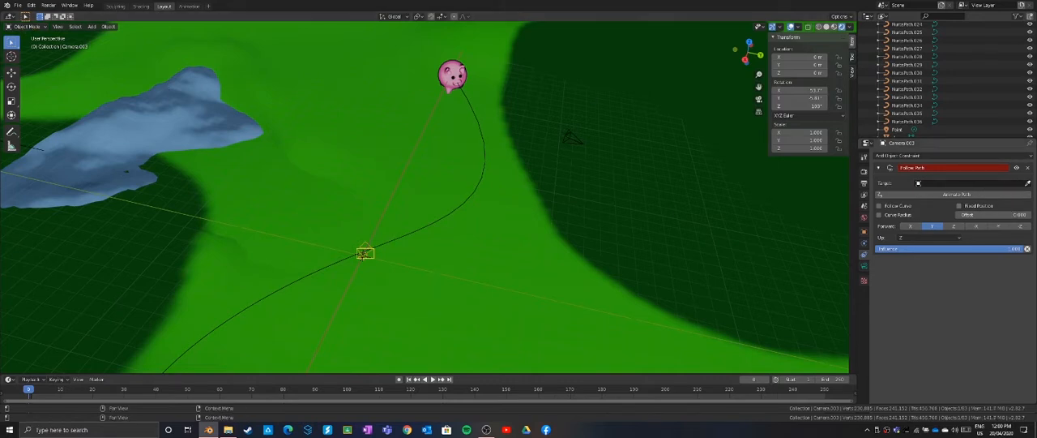
pyautogui.click(1027, 185)
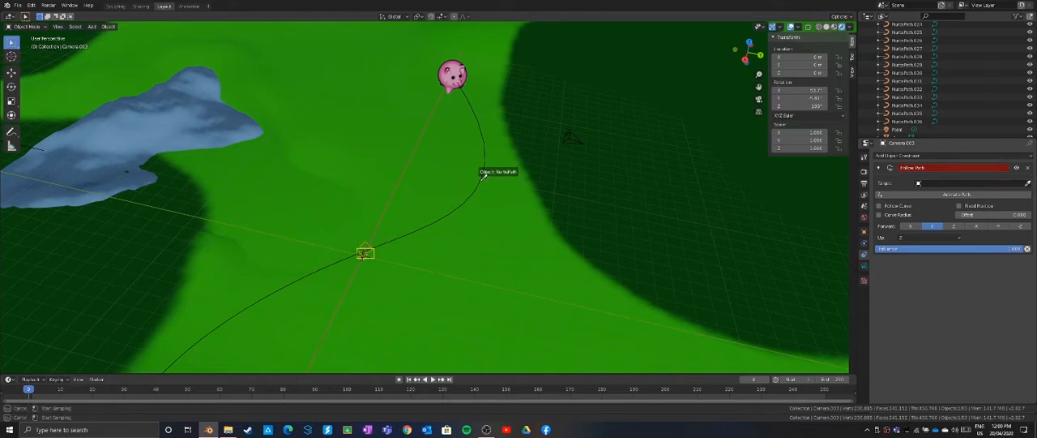
pyautogui.click(483, 176)
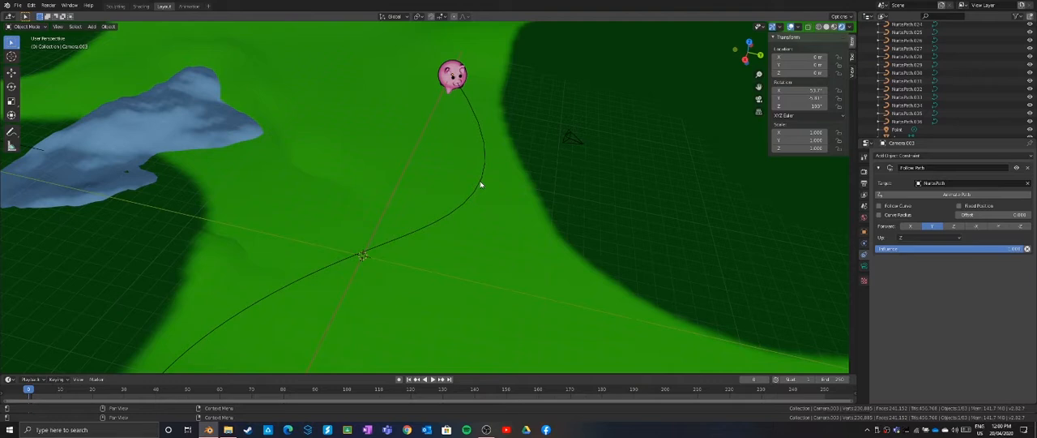
# Play the animation to frame 16, then enable Follow Curve and Fixed Position on the constraint with an offset of 0.079
pyautogui.scroll(-4, 480, 184)
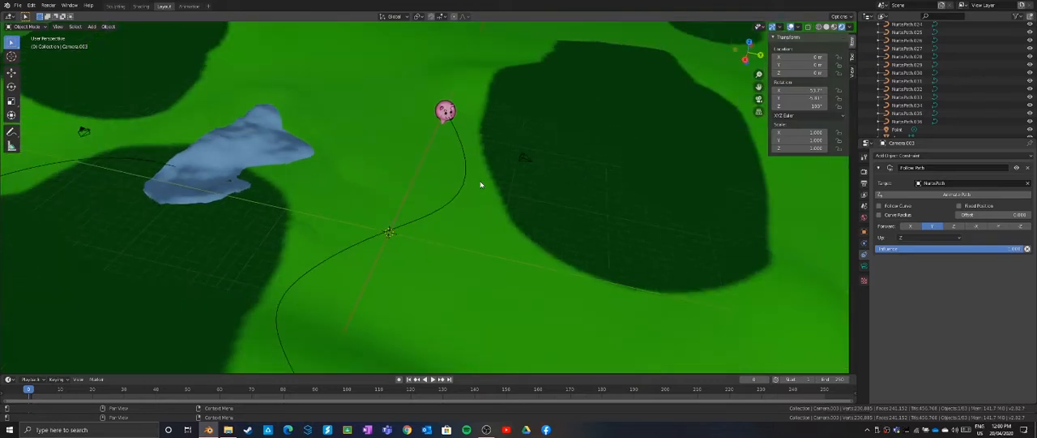
pyautogui.scroll(2, 479, 184)
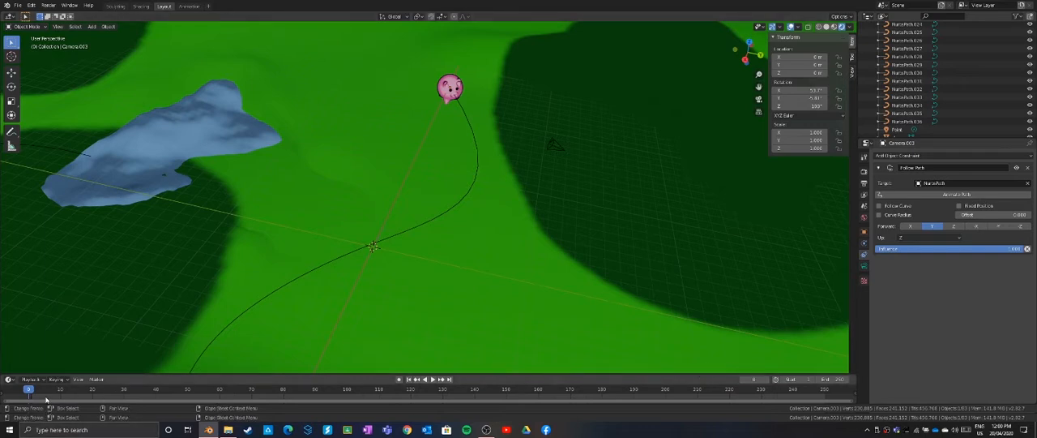
pyautogui.press('space')
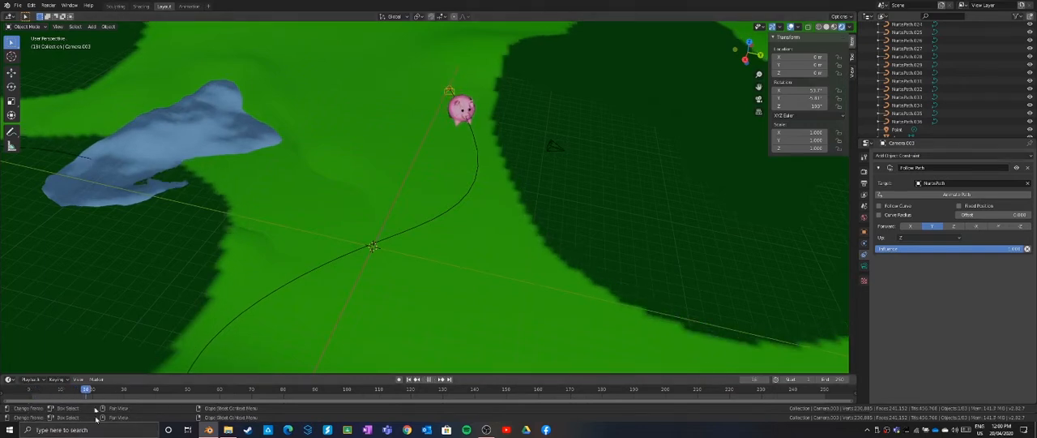
pyautogui.moveTo(104, 421); pyautogui.dragTo(80, 419)
pyautogui.press('space')
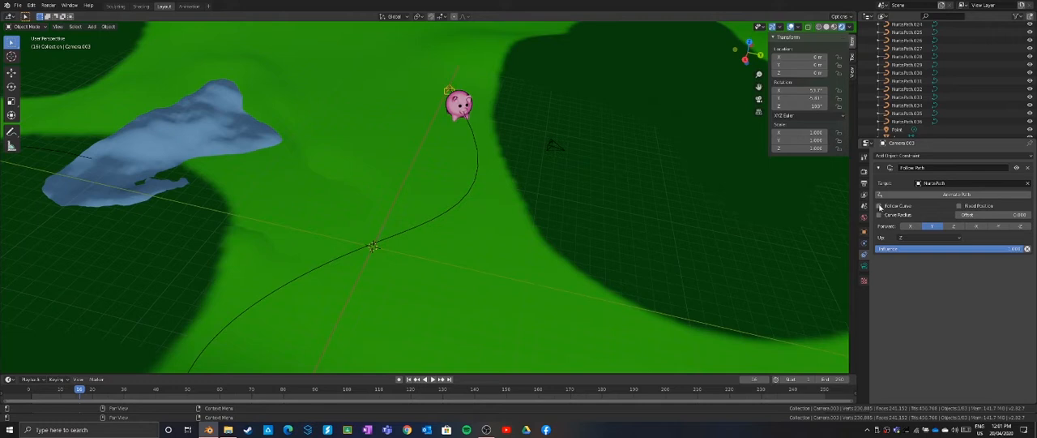
pyautogui.click(880, 208)
pyautogui.click(960, 207)
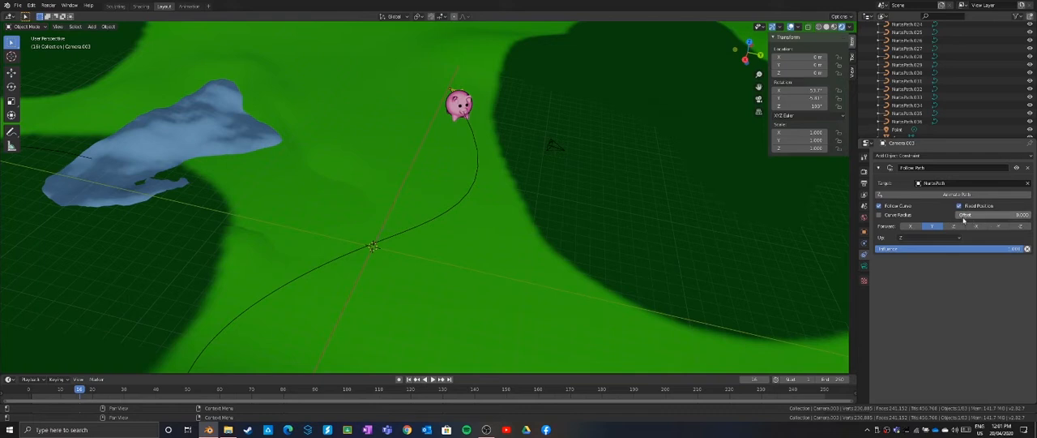
pyautogui.moveTo(970, 217)
pyautogui.mouseDown()
pyautogui.moveTo(982, 217)
pyautogui.moveTo(971, 216)
pyautogui.mouseUp()
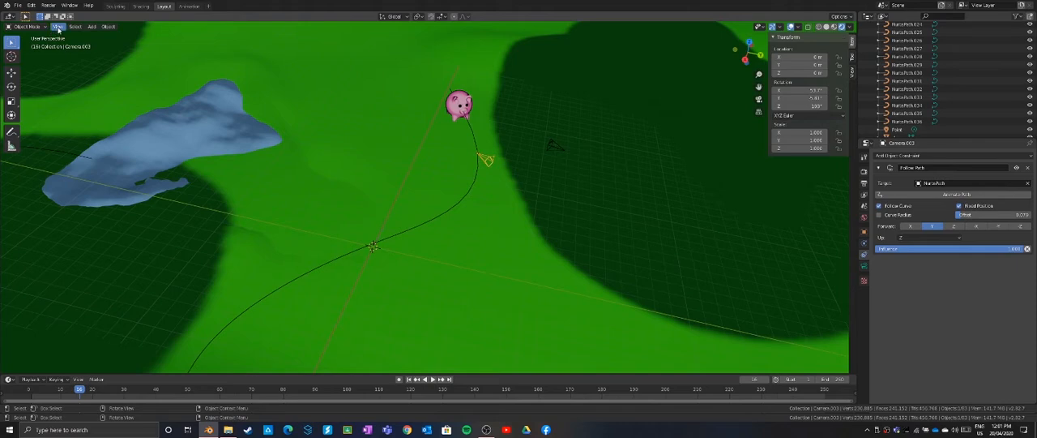
# Make the new path camera the active camera and rotate it freely until the pig is inside the frame
pyautogui.click(59, 27)
pyautogui.moveTo(99, 109)
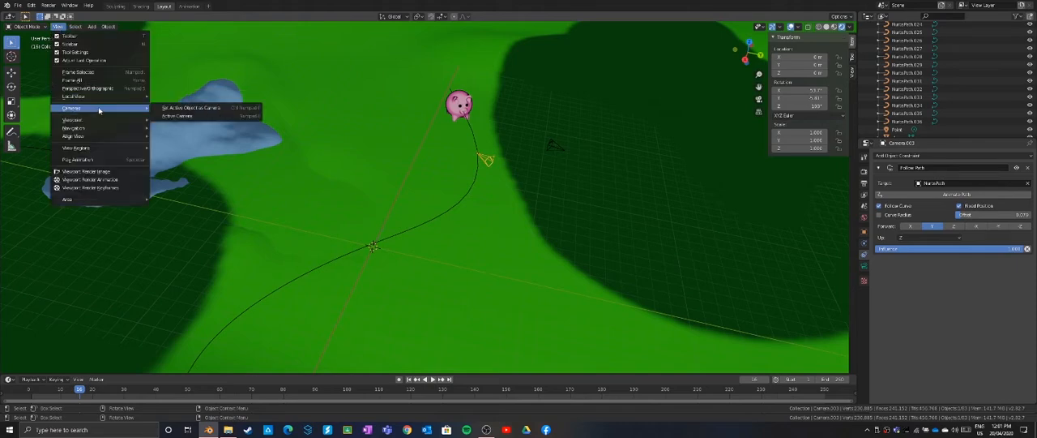
pyautogui.click(182, 107)
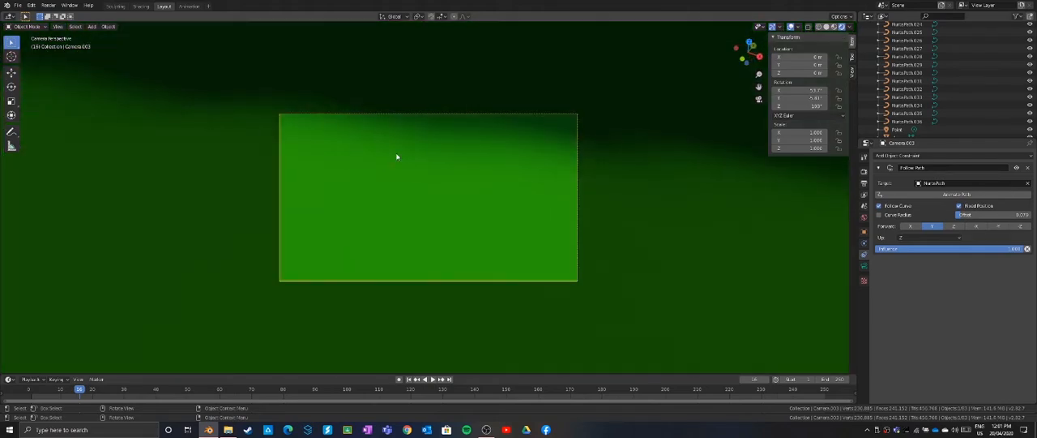
pyautogui.press('r')
pyautogui.press('r')
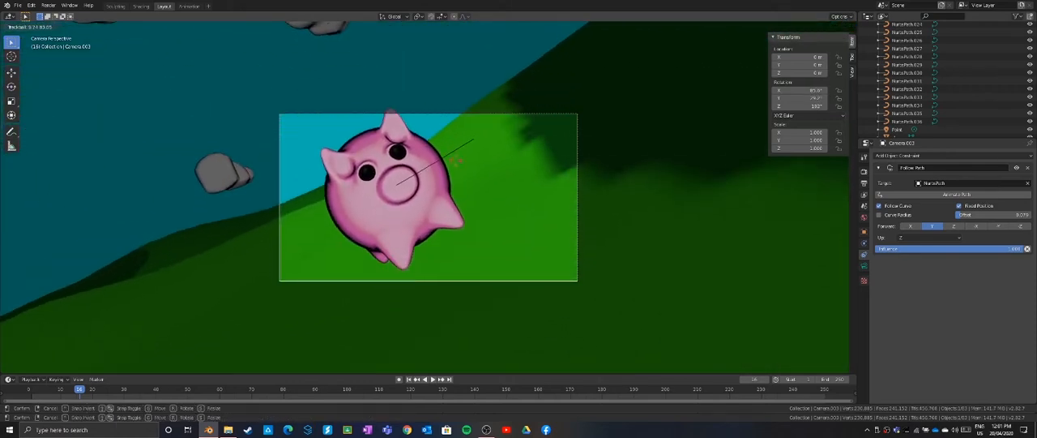
pyautogui.click(456, 164)
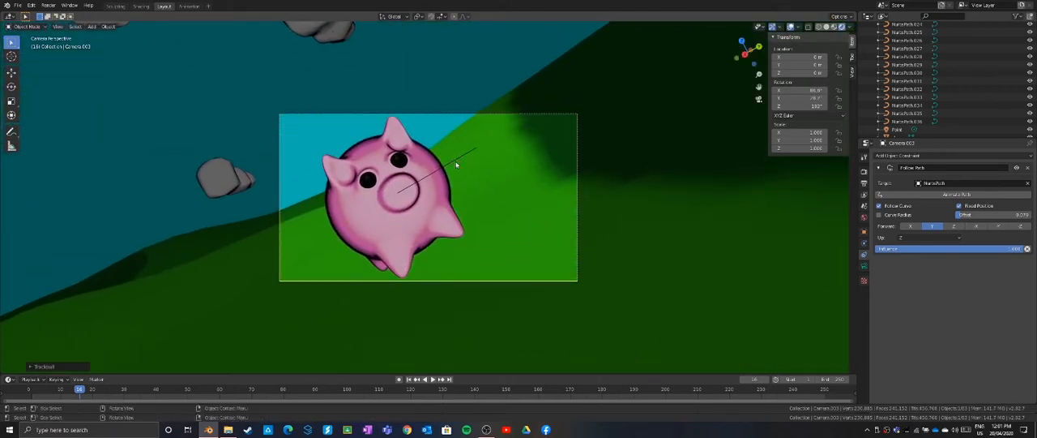
# Level the path camera's tilt and adjust its free rotation so the pig stands upright inside the frame
pyautogui.press('r')
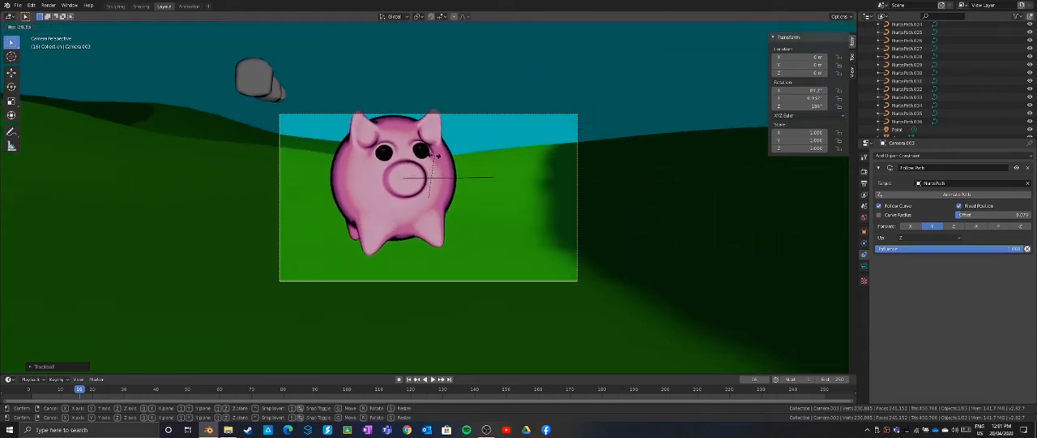
pyautogui.click(435, 156)
pyautogui.press('r')
pyautogui.press('r')
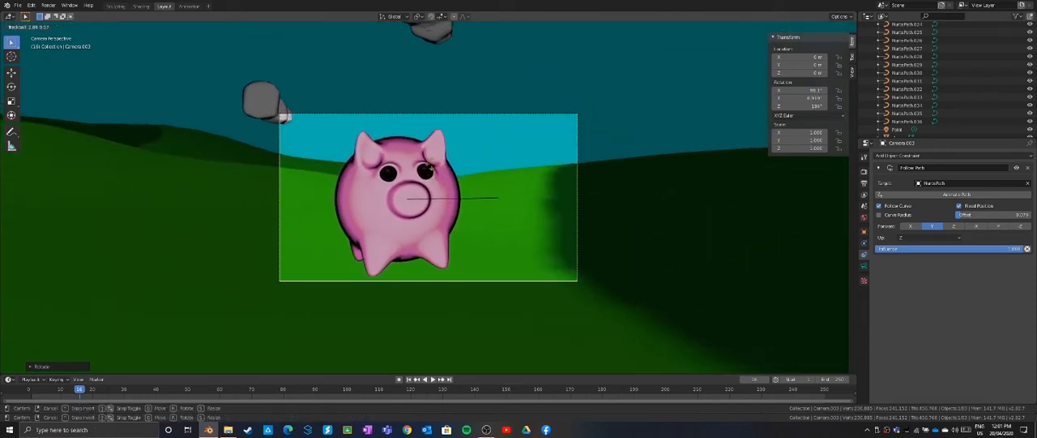
pyautogui.click(434, 165)
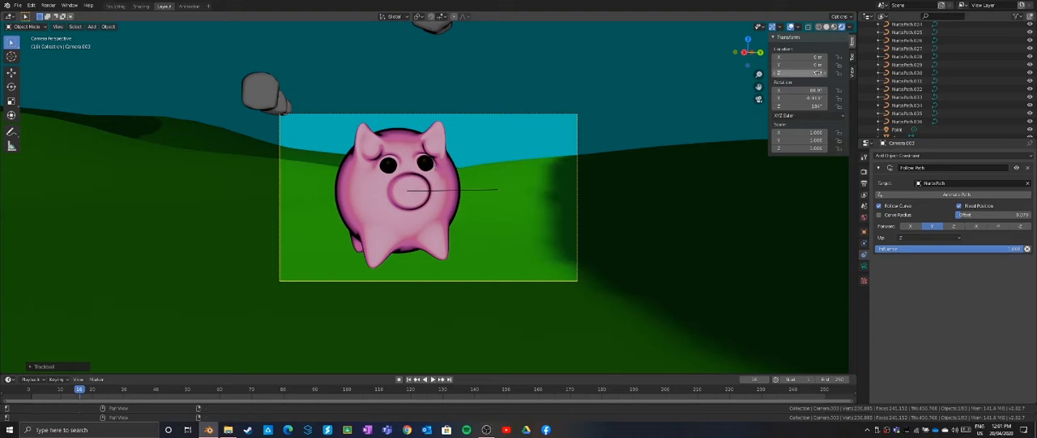
# Insert keyframes for the camera's location, rotation and Follow Path offset at frame 16
pyautogui.rightClick(798, 57)
pyautogui.click(798, 55)
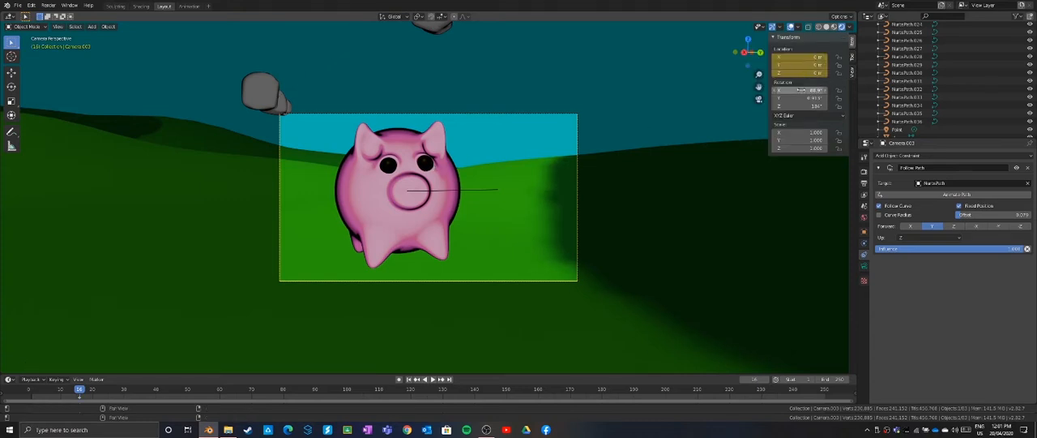
pyautogui.rightClick(799, 90)
pyautogui.click(798, 88)
pyautogui.rightClick(991, 215)
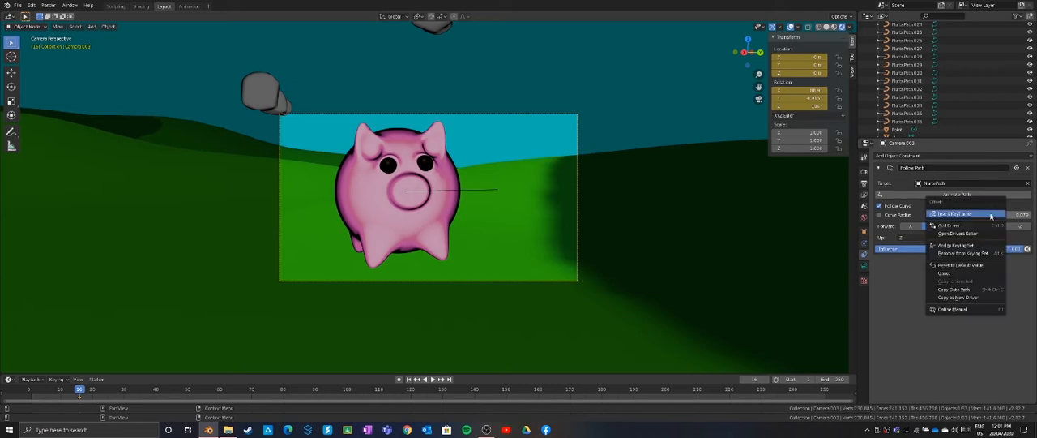
pyautogui.click(961, 208)
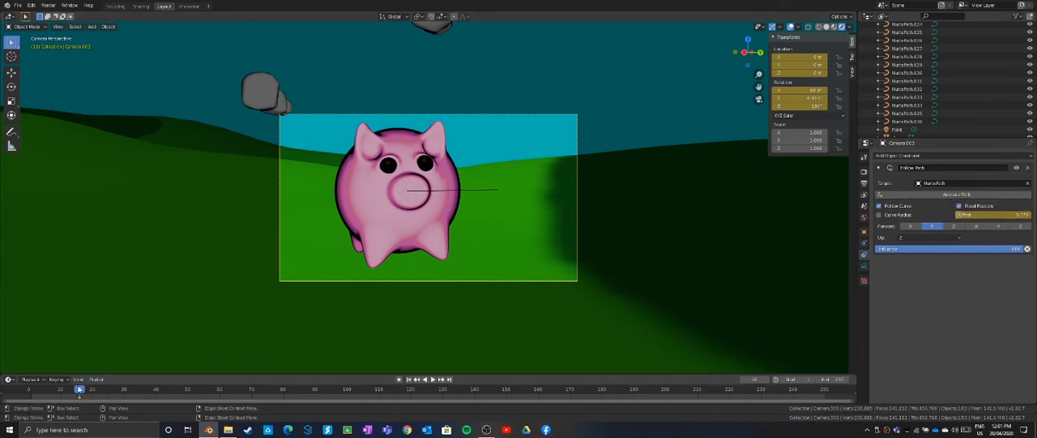
# Play to frame 29, increase the Follow Path offset to move the camera ahead, and rotate it to reframe the pig
pyautogui.moveTo(80, 390); pyautogui.dragTo(30, 393)
pyautogui.press('space')
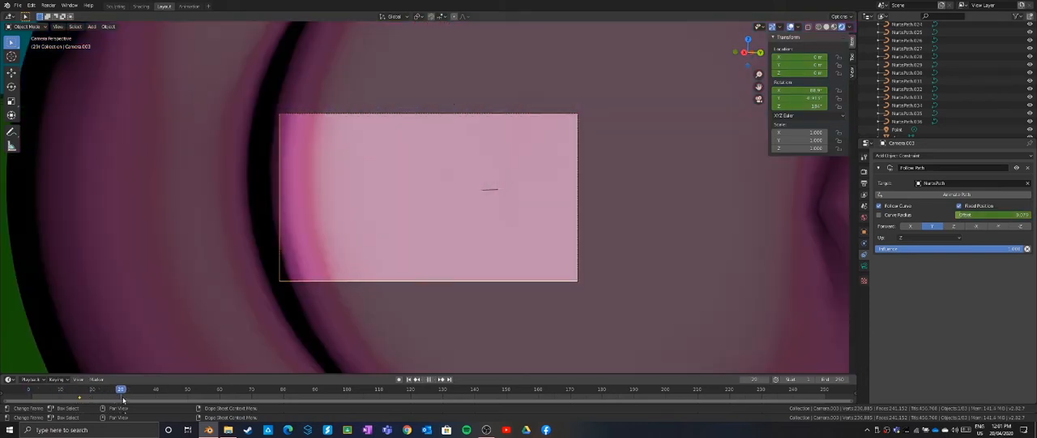
pyautogui.press('space')
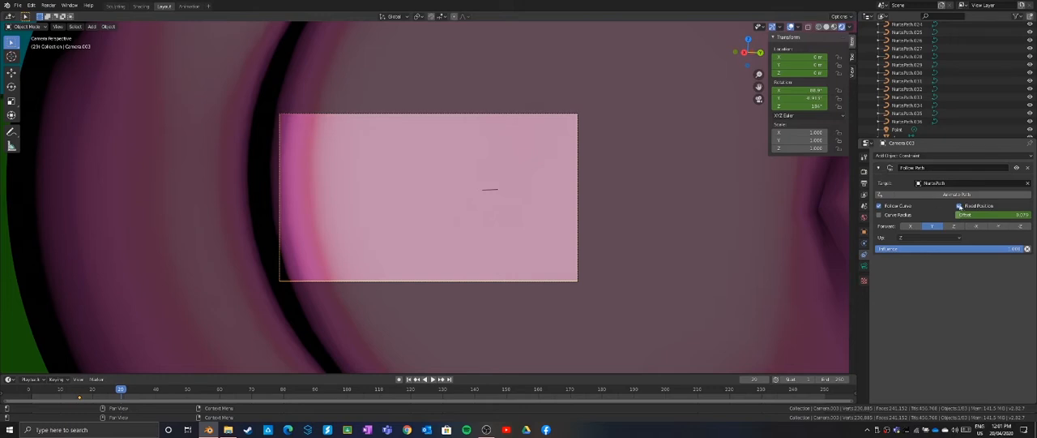
pyautogui.click(959, 205)
pyautogui.moveTo(969, 216); pyautogui.dragTo(988, 217)
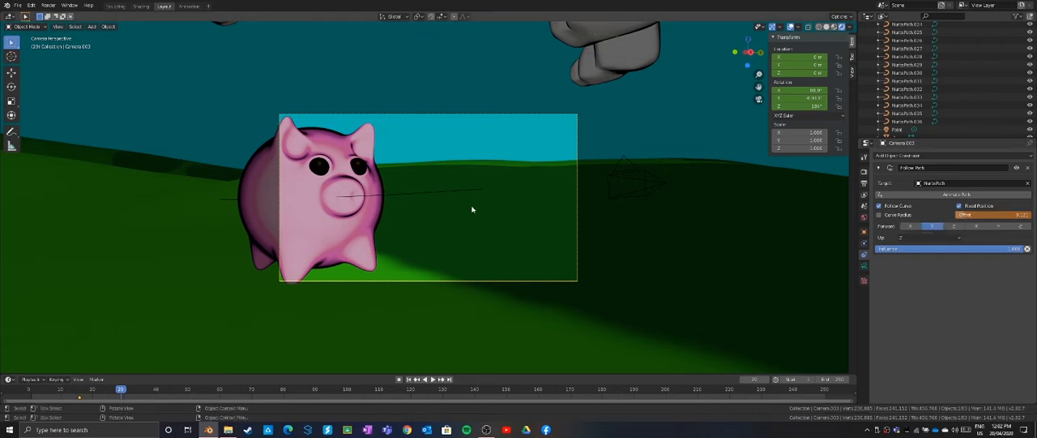
pyautogui.press('r')
pyautogui.press('r')
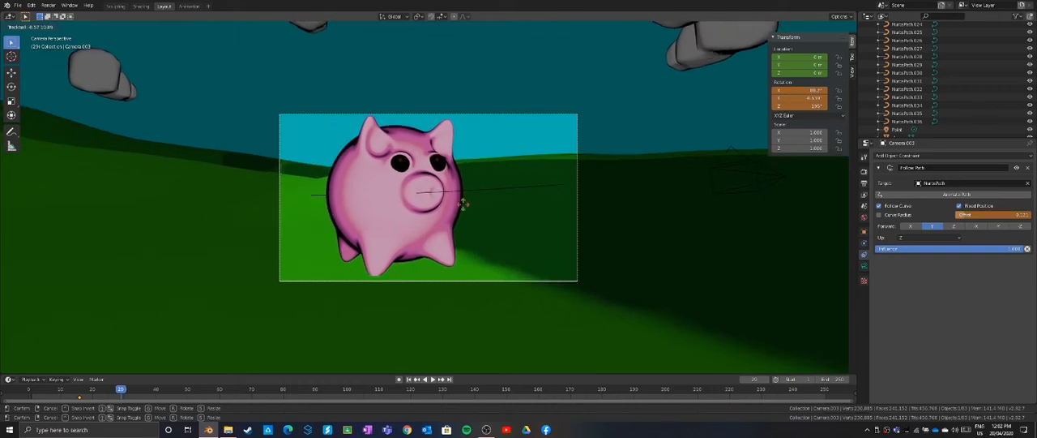
pyautogui.click(463, 204)
# Keyframe the Follow Path offset, rotation and location of the camera at frame 29
pyautogui.rightClick(973, 215)
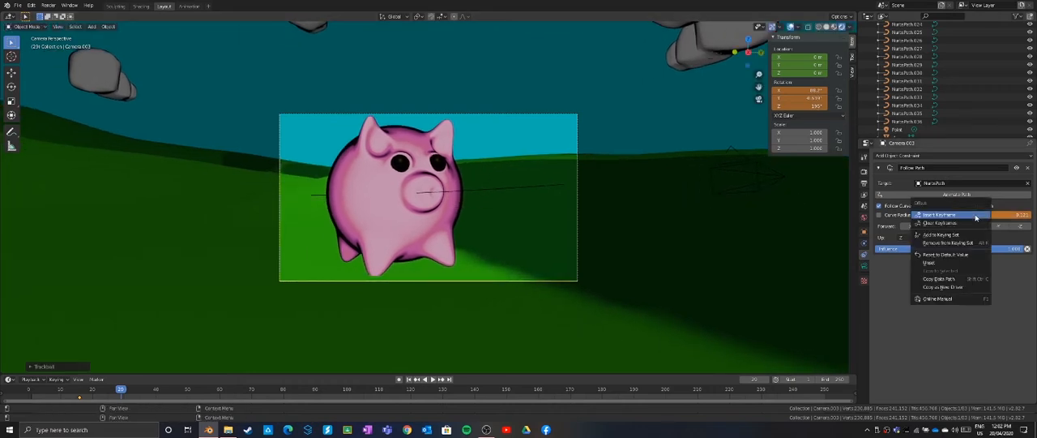
pyautogui.click(973, 231)
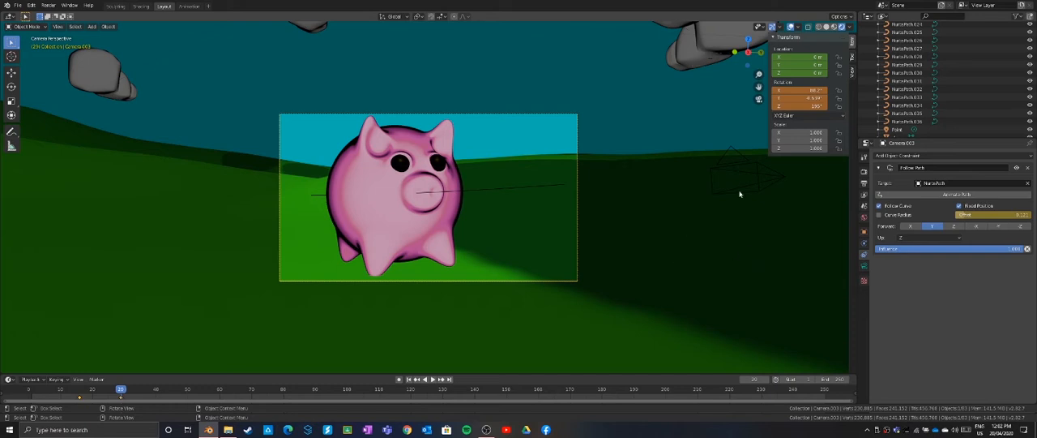
pyautogui.rightClick(798, 99)
pyautogui.click(799, 98)
pyautogui.rightClick(798, 70)
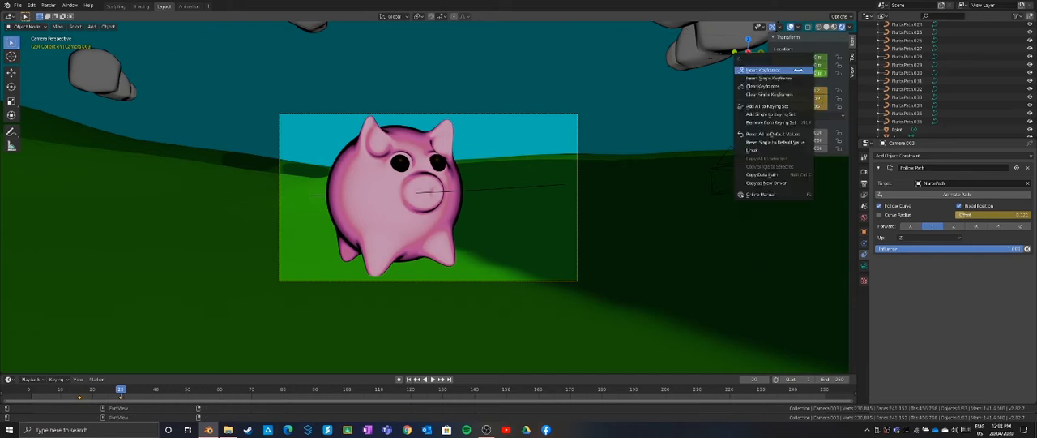
pyautogui.click(798, 69)
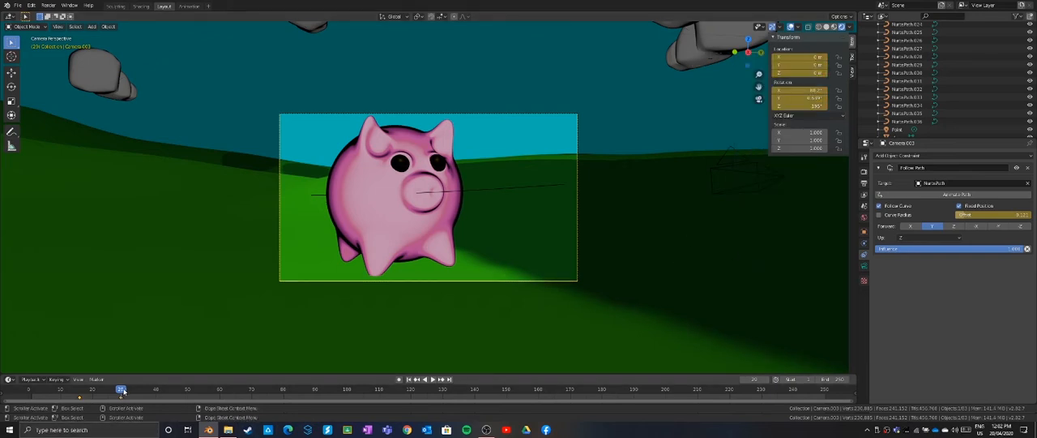
# At frame 38, increase the constraint offset and rotate the camera so the whole pig is in frame
pyautogui.moveTo(126, 391); pyautogui.dragTo(150, 401)
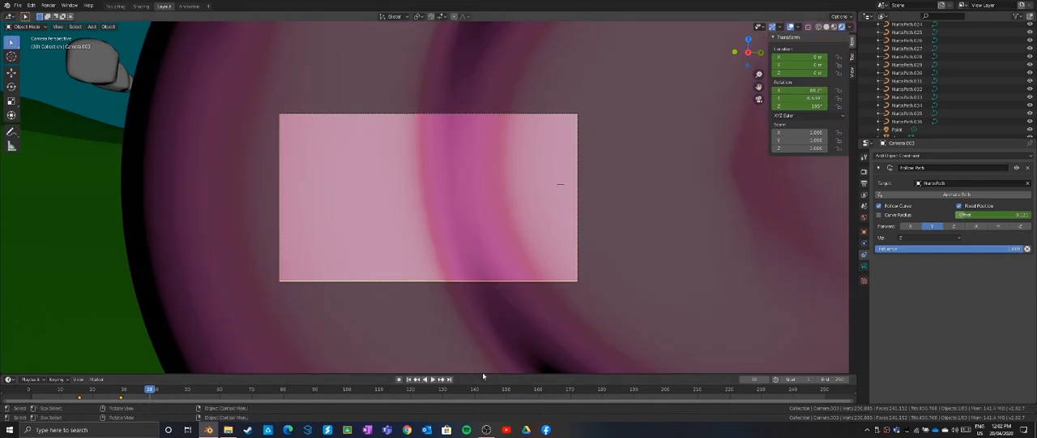
pyautogui.moveTo(963, 214); pyautogui.dragTo(966, 215)
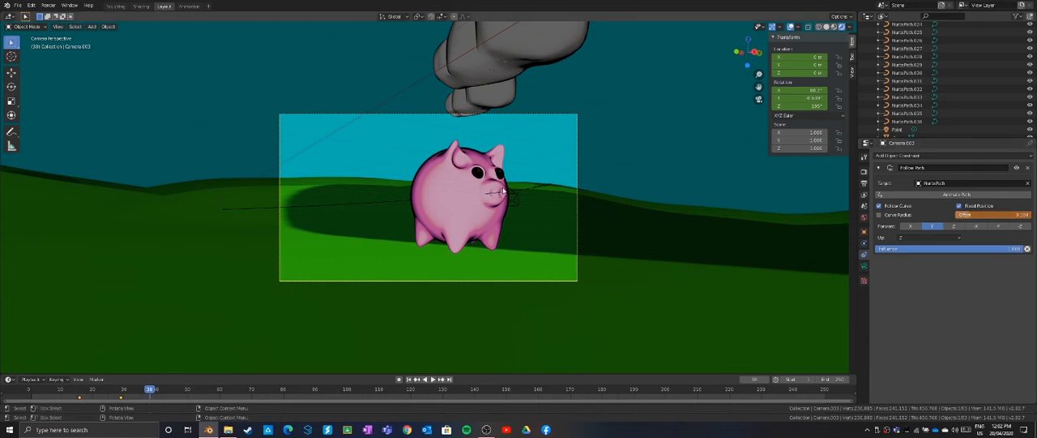
pyautogui.press('r')
pyautogui.press('r')
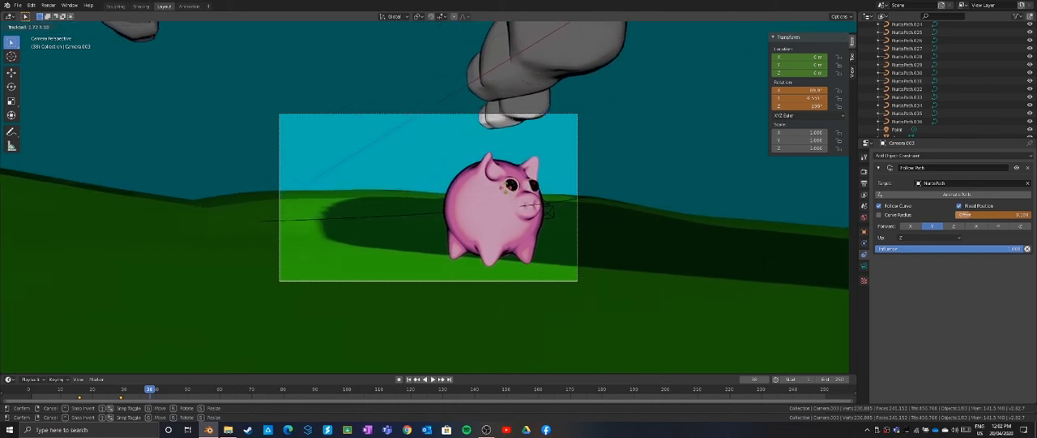
pyautogui.click(506, 189)
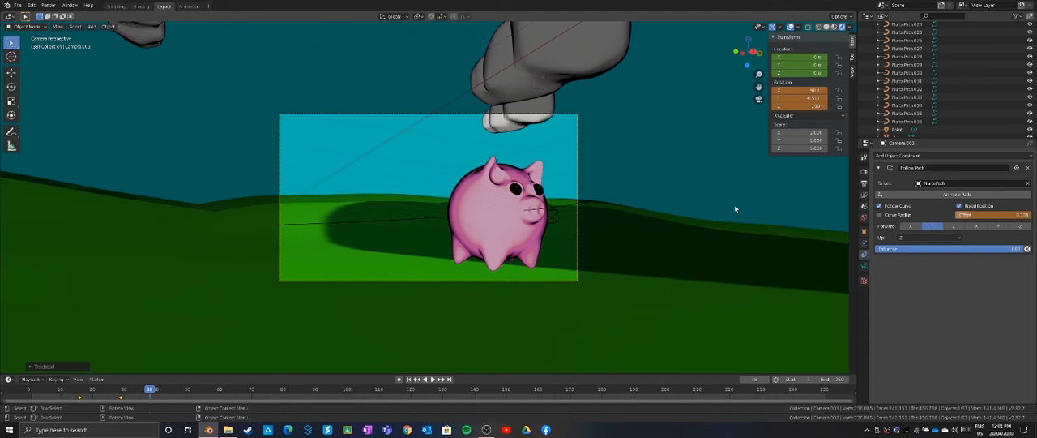
# Keyframe the camera's constraint offset, rotation and location at frame 38
pyautogui.rightClick(973, 215)
pyautogui.click(973, 215)
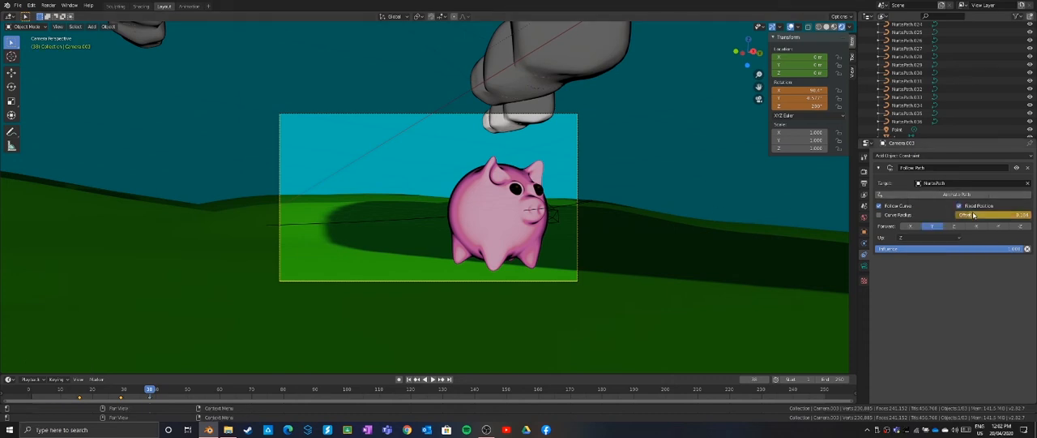
pyautogui.rightClick(799, 104)
pyautogui.click(798, 103)
pyautogui.rightClick(801, 73)
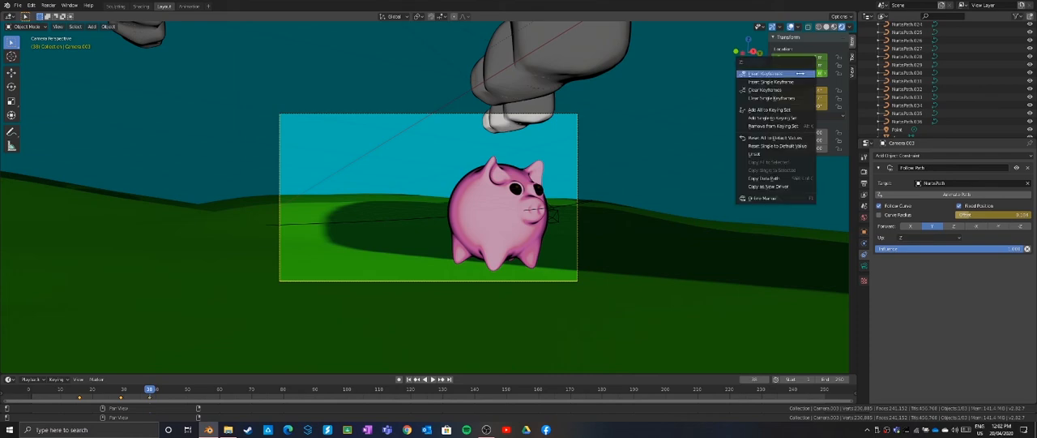
pyautogui.click(801, 73)
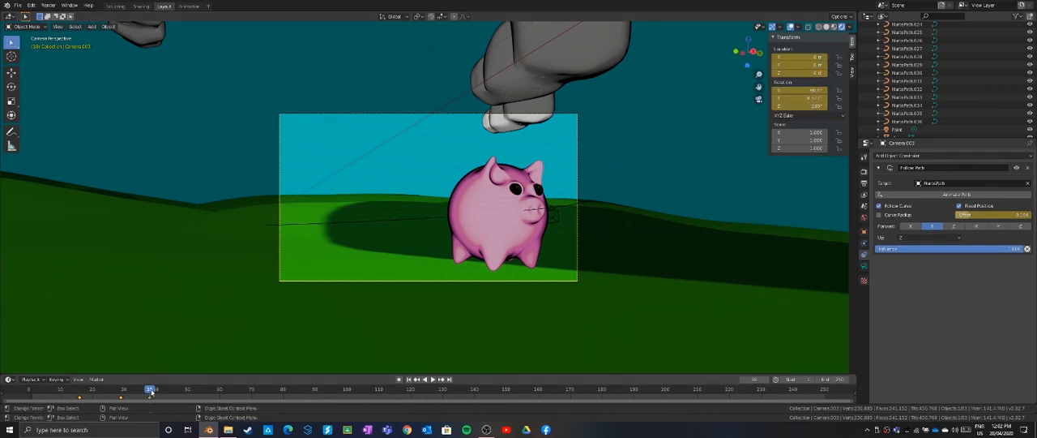
# At frame 51, change the Follow Path offset and rotate the camera to keep the pig in view
pyautogui.moveTo(152, 392); pyautogui.dragTo(191, 402)
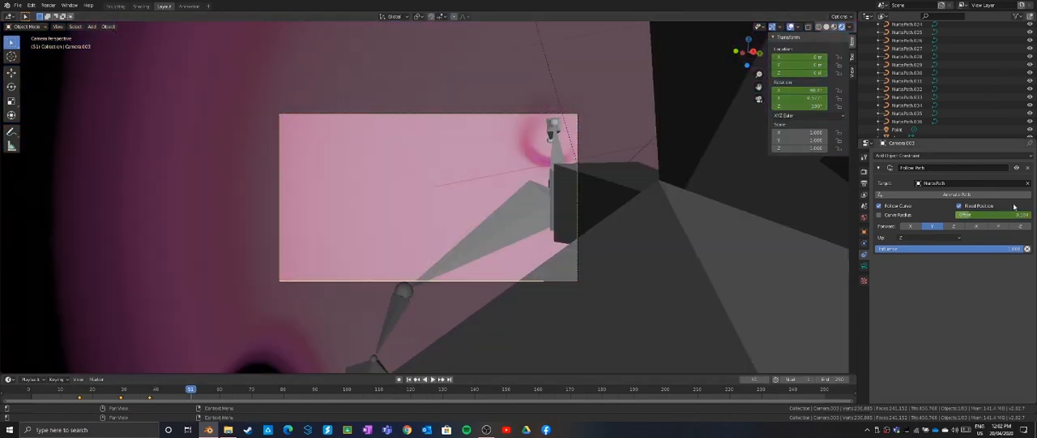
pyautogui.moveTo(1014, 214); pyautogui.dragTo(1008, 214)
pyautogui.press('r')
pyautogui.press('r')
pyautogui.click(510, 227)
# Insert keyframes for the camera's rotation and constraint offset at frame 51
pyautogui.rightClick(801, 98)
pyautogui.click(801, 98)
pyautogui.rightClick(984, 215)
pyautogui.click(984, 215)
# Move to frame 77, adjust the Follow Path offset and rotate the camera towards the pig
pyautogui.moveTo(192, 393); pyautogui.dragTo(274, 406)
pyautogui.moveTo(980, 216); pyautogui.dragTo(988, 217)
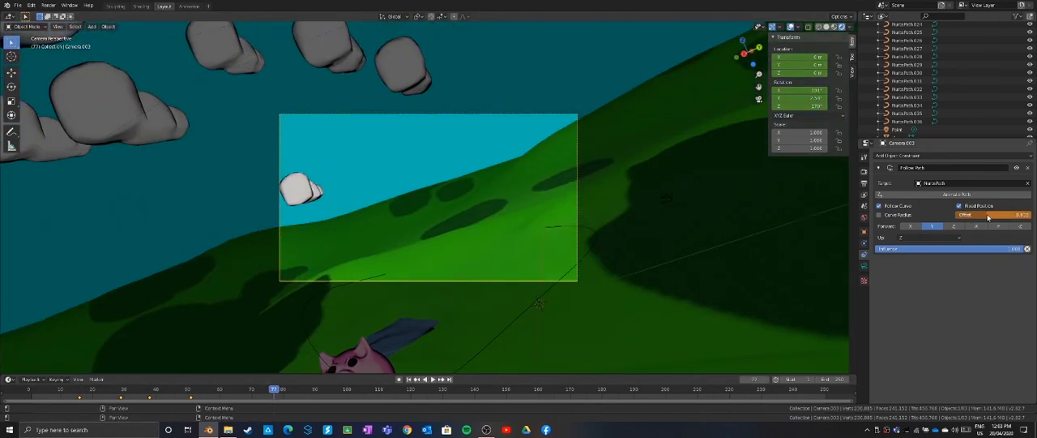
pyautogui.press('r')
pyautogui.press('r')
pyautogui.click(463, 134)
# Refine the camera's rotation at frame 77 until the pig is inside the frame, and keyframe its offset and rotation
pyautogui.press('r')
pyautogui.press('r')
pyautogui.click(487, 162)
pyautogui.press('i')
pyautogui.press('i')
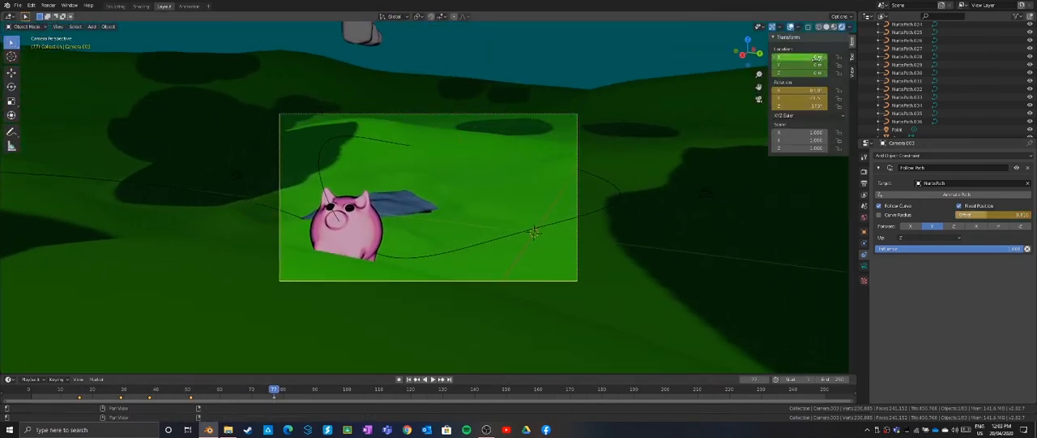
# At frame 68, rotate the camera to recentre the pig and keyframe the camera's settings
pyautogui.moveTo(275, 397); pyautogui.dragTo(246, 398)
pyautogui.press('r')
pyautogui.press('r')
pyautogui.click(454, 243)
pyautogui.press('i')
pyautogui.press('i')
pyautogui.press('i')
# Correct and keyframe the camera's rotation at another in-between frame, and play the animation to check the framing
pyautogui.press('r')
pyautogui.press('r')
pyautogui.click(389, 283)
pyautogui.press('i')
pyautogui.press('i')
pyautogui.press('i')
pyautogui.press('r')
pyautogui.press('r')
pyautogui.press('space')
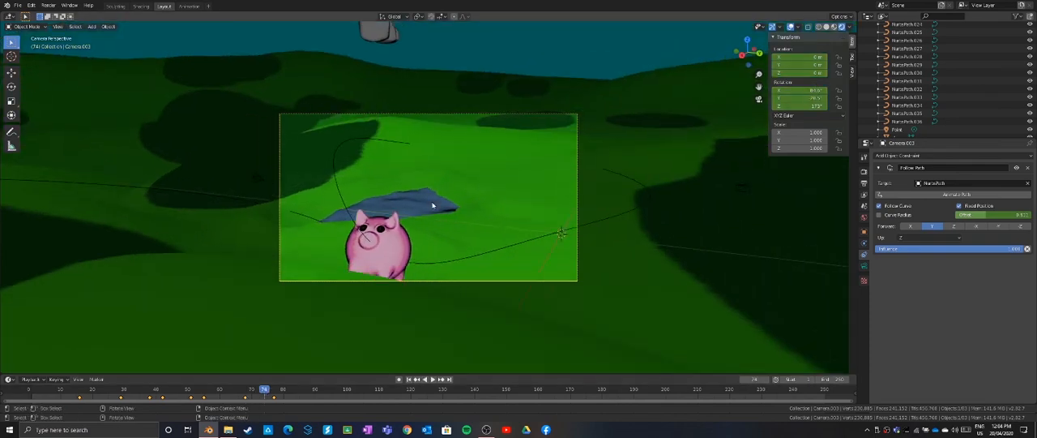
# Return to frame 16 and start saving the project with Save As
pyautogui.click(80, 392)
pyautogui.click(18, 5)
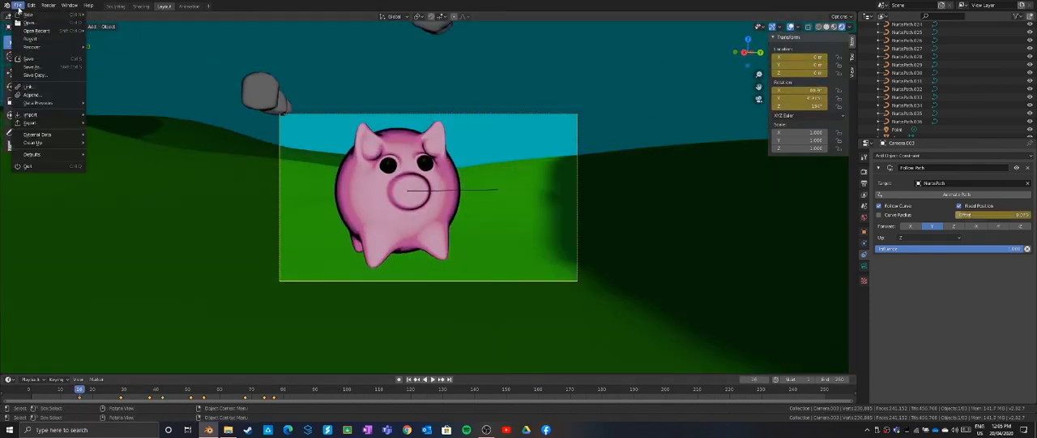
pyautogui.click(33, 66)
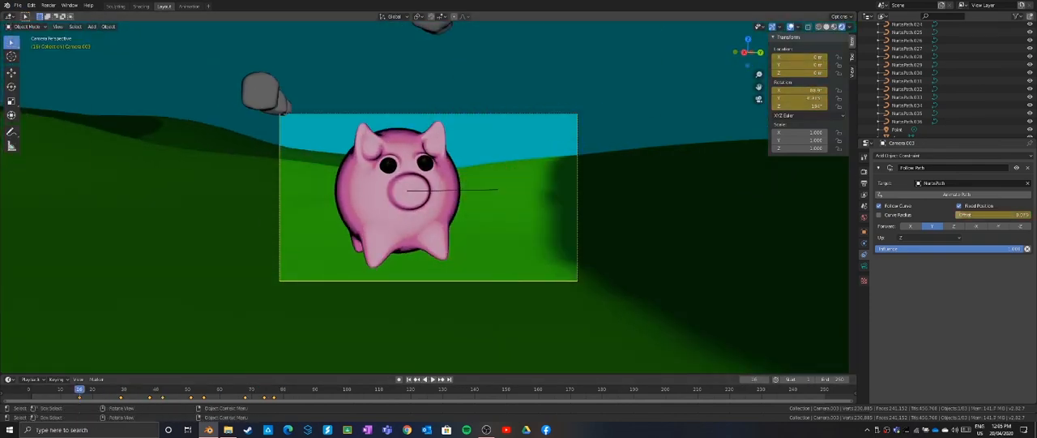